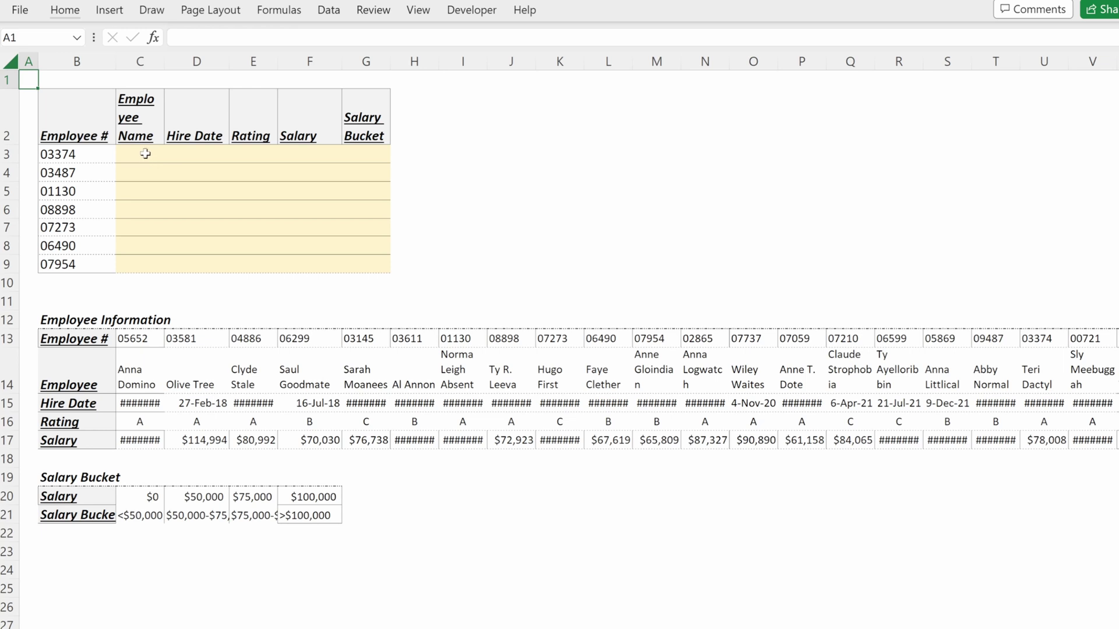
Select the employee number list and the five column headings to review the table layout
left_click_drag(95, 154, 99, 266)
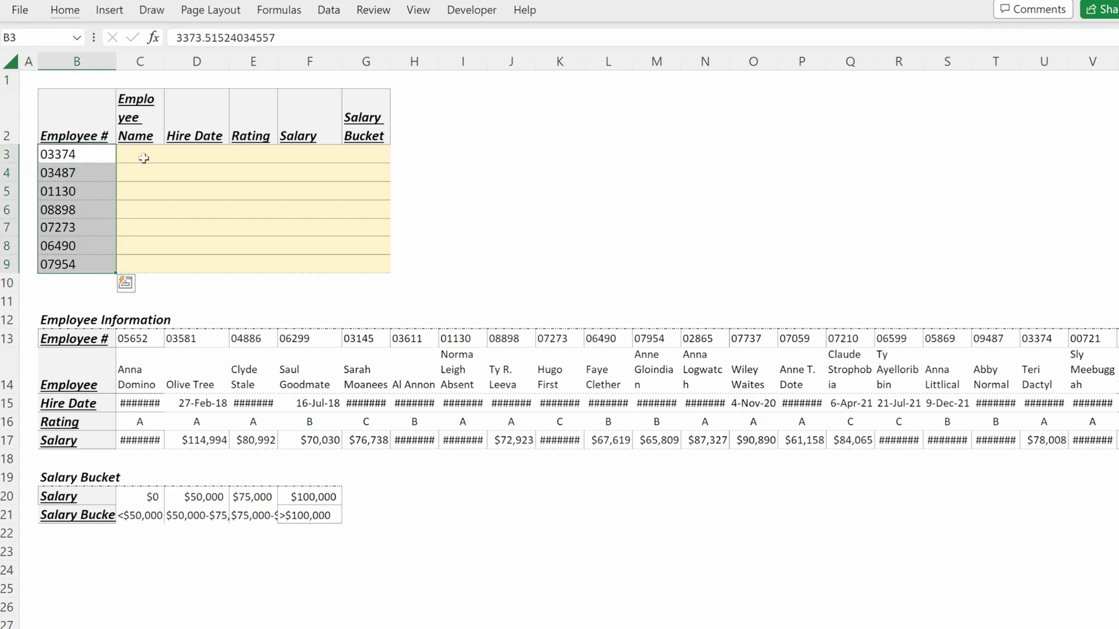
left_click(144, 133)
left_click(182, 128)
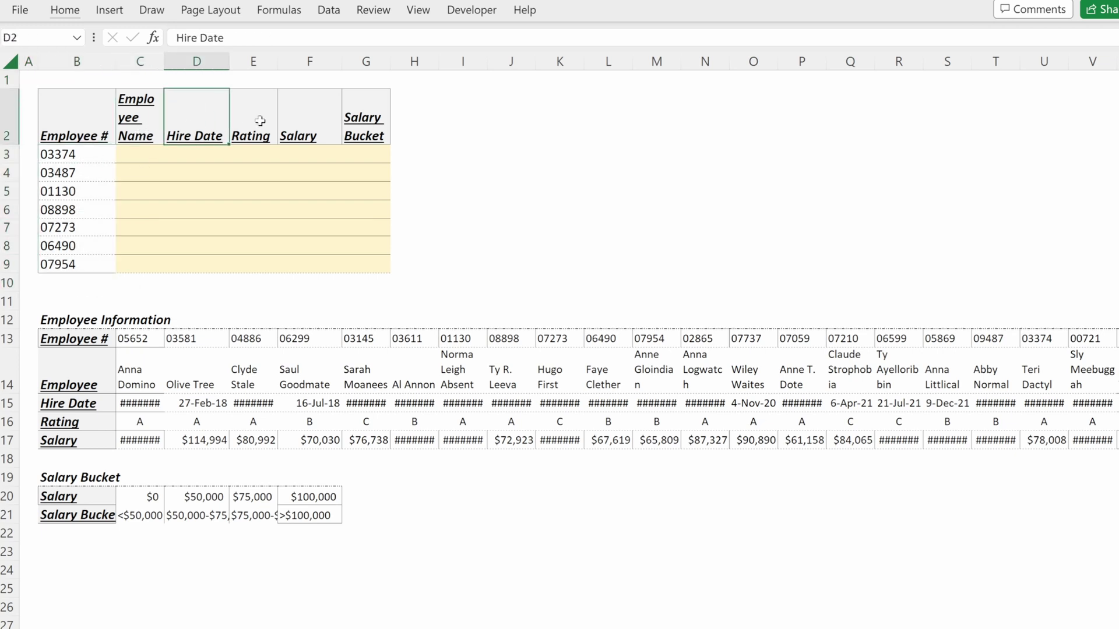
left_click(260, 122)
left_click(306, 118)
left_click(357, 98)
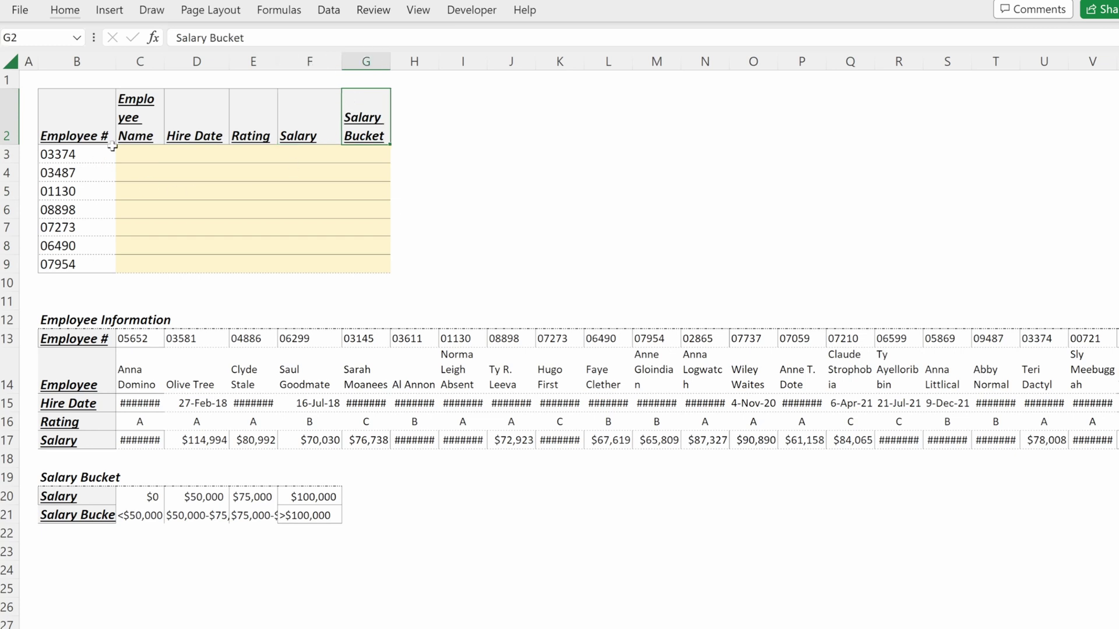
Begin an =HLOOKUP( formula in C3 after briefly comparing it with VLOOKUP
left_click(142, 154)
type("=")
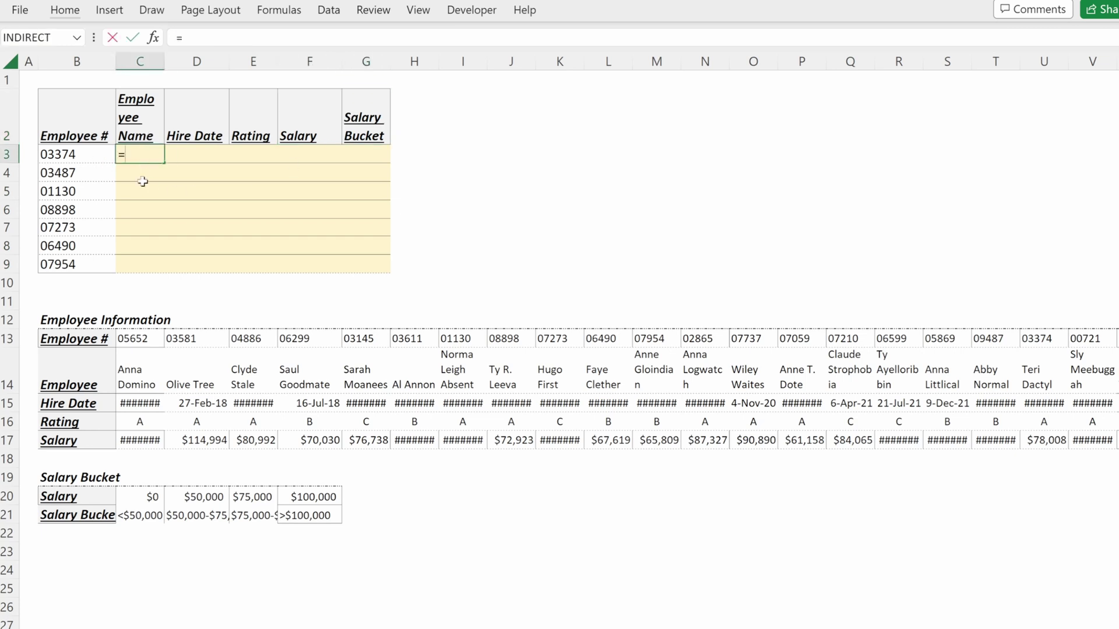
type("hl")
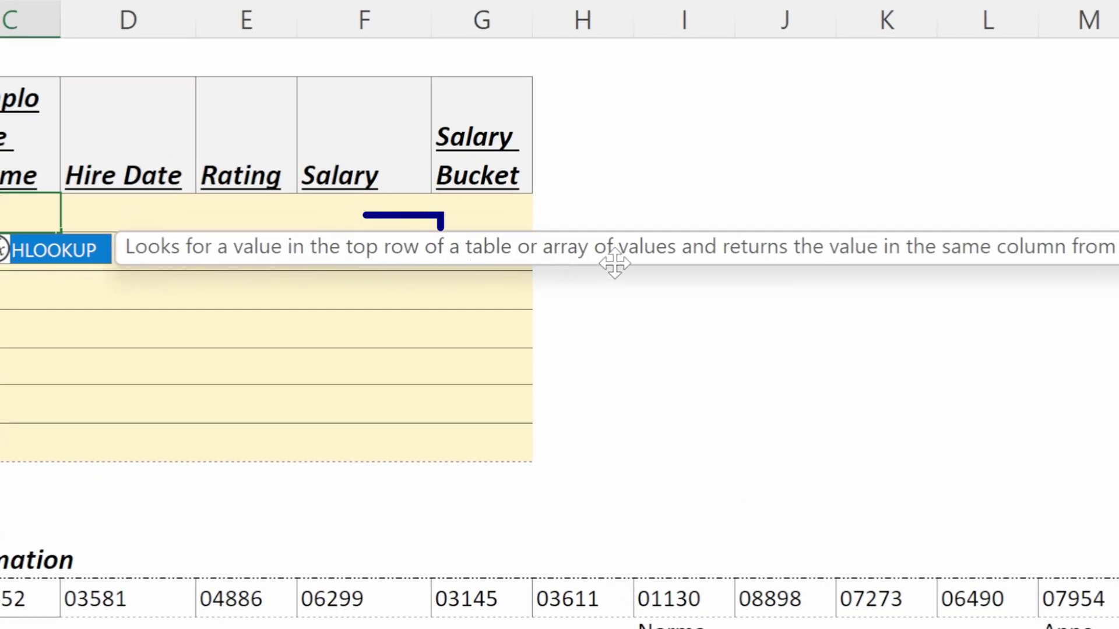
key("BackSpace")
key("BackSpace")
type("vl")
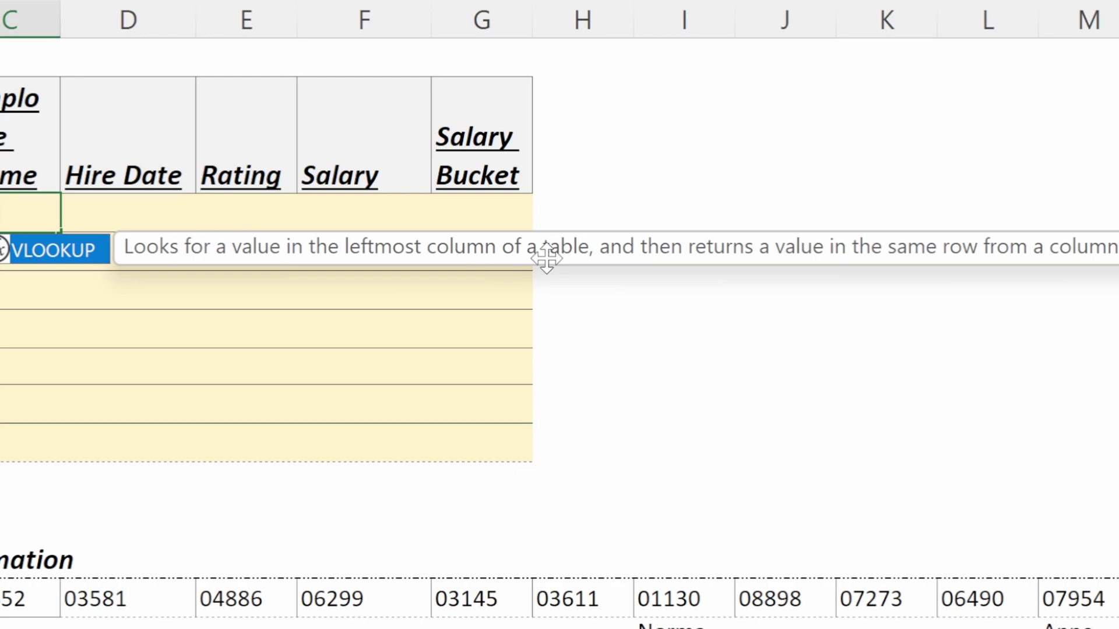
key("BackSpace")
key("BackSpace")
type("hl")
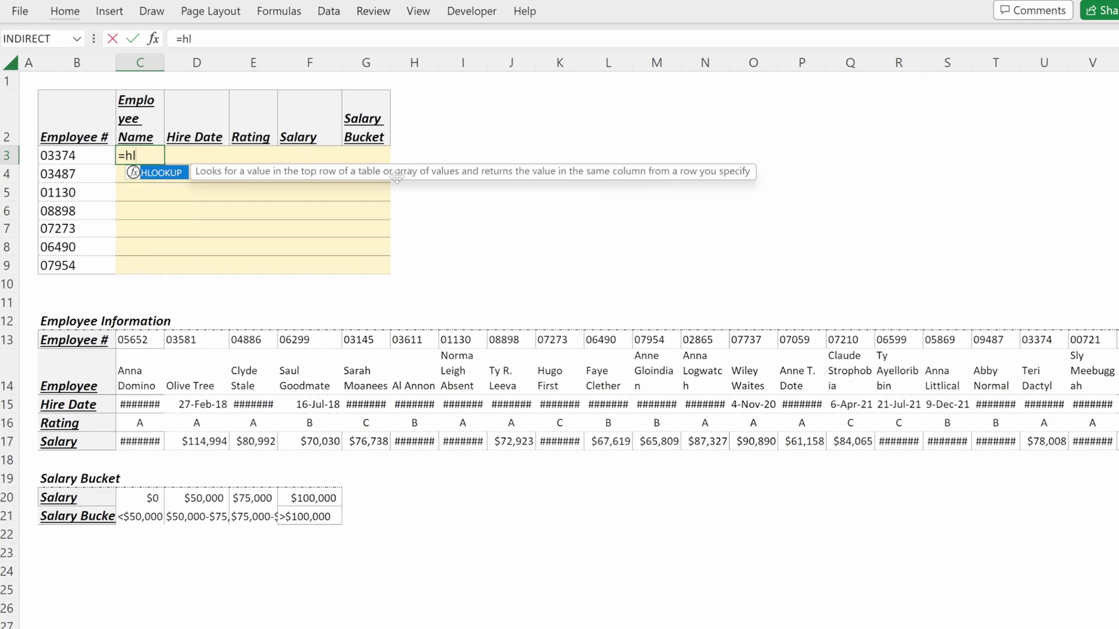
key("Tab")
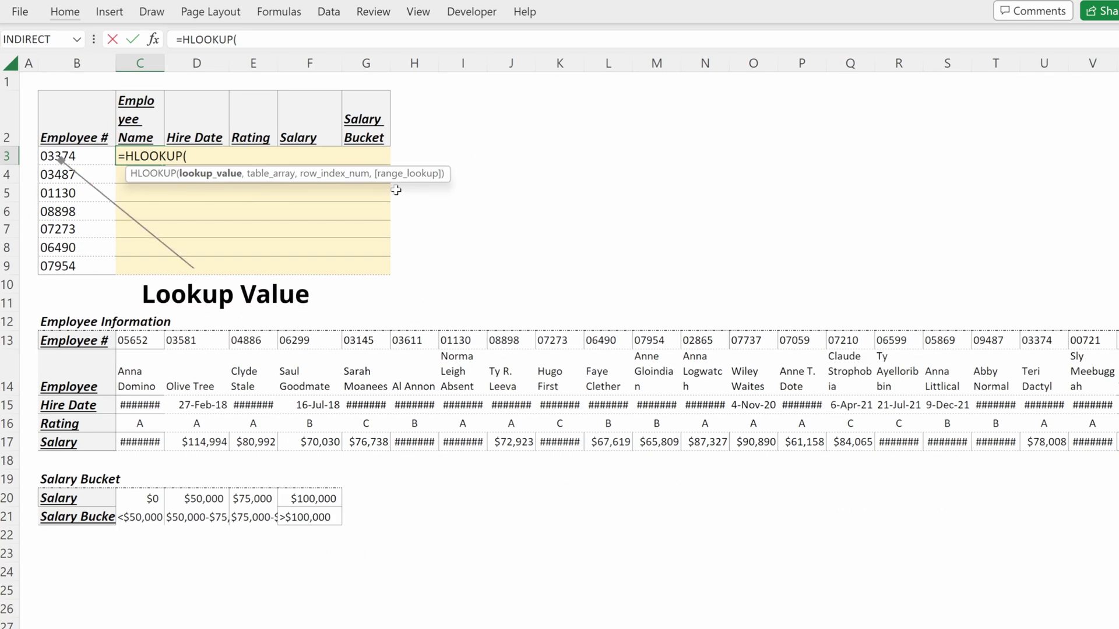
Set the lookup value to $B3 and the table array to $C$13:$W$17
key("Left")
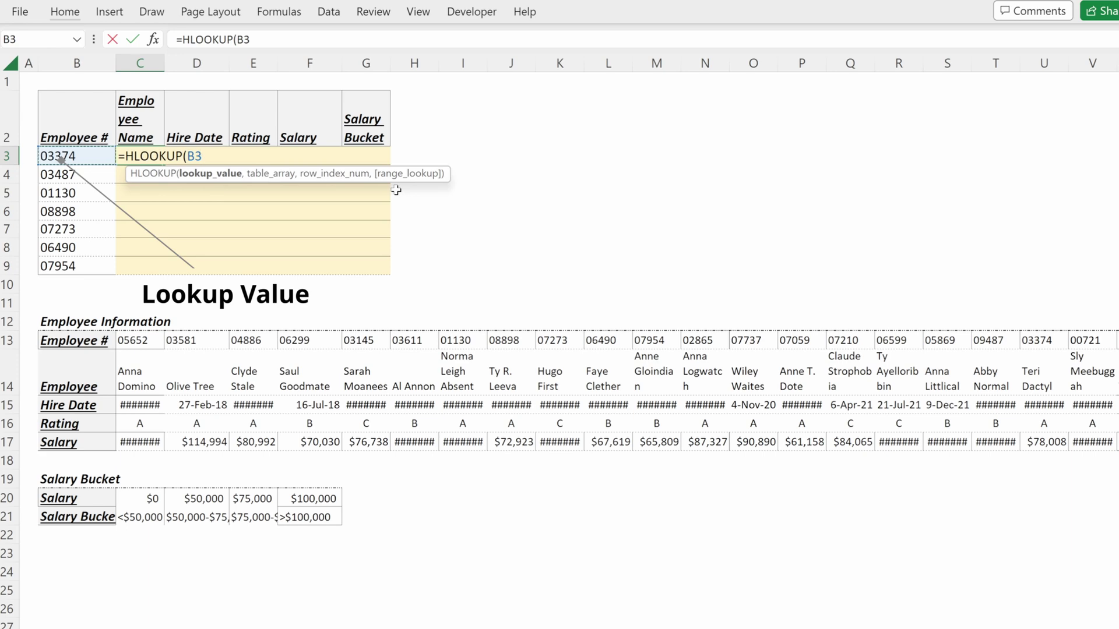
key("F4")
key("F4")
key("F4")
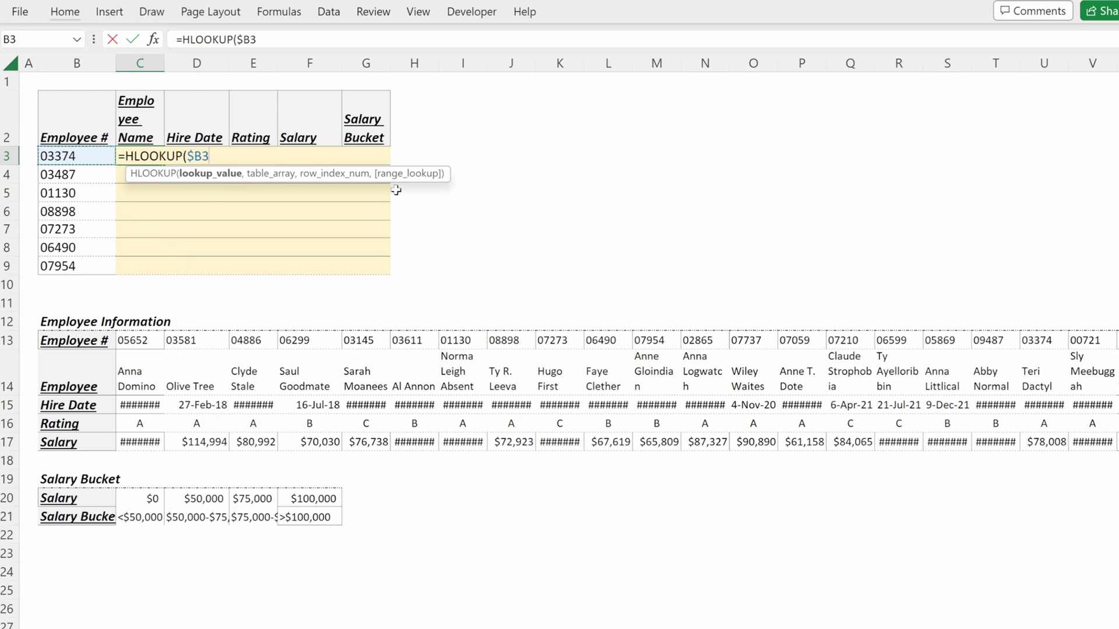
type(",")
key("ctrl+Down")
key("ctrl+Down")
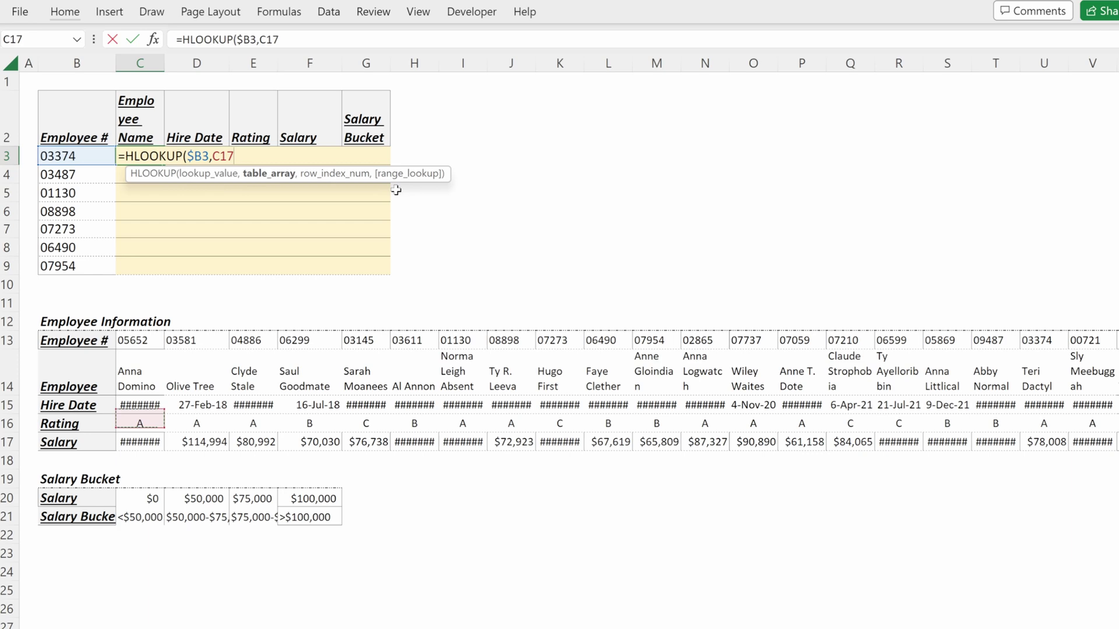
key("ctrl+Up")
key("ctrl+shift+Right")
key("ctrl+shift+Down")
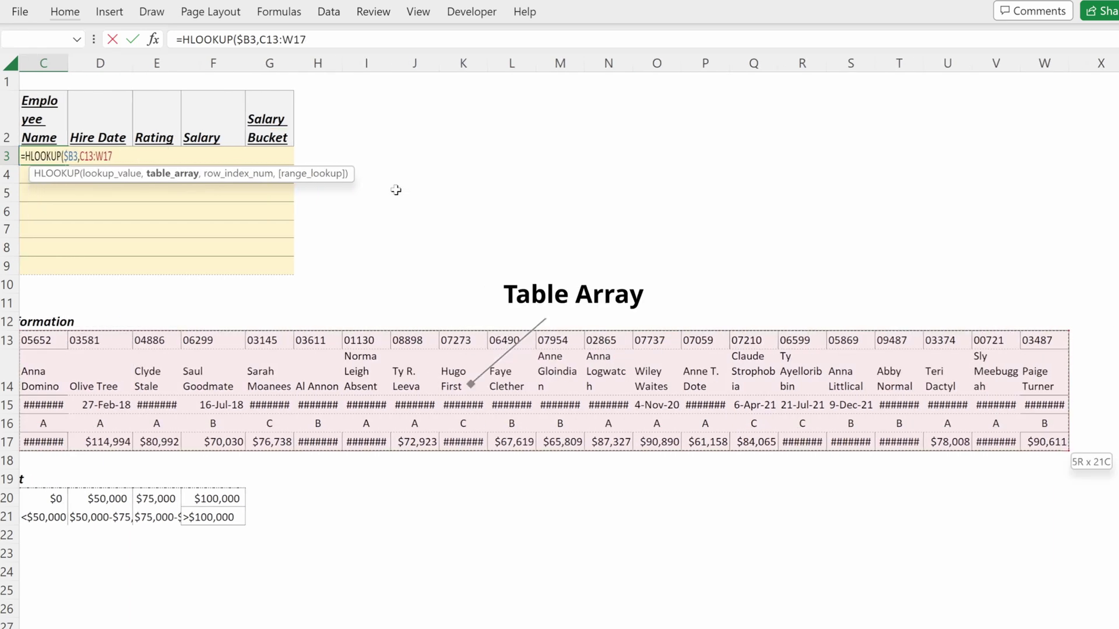
key("F4")
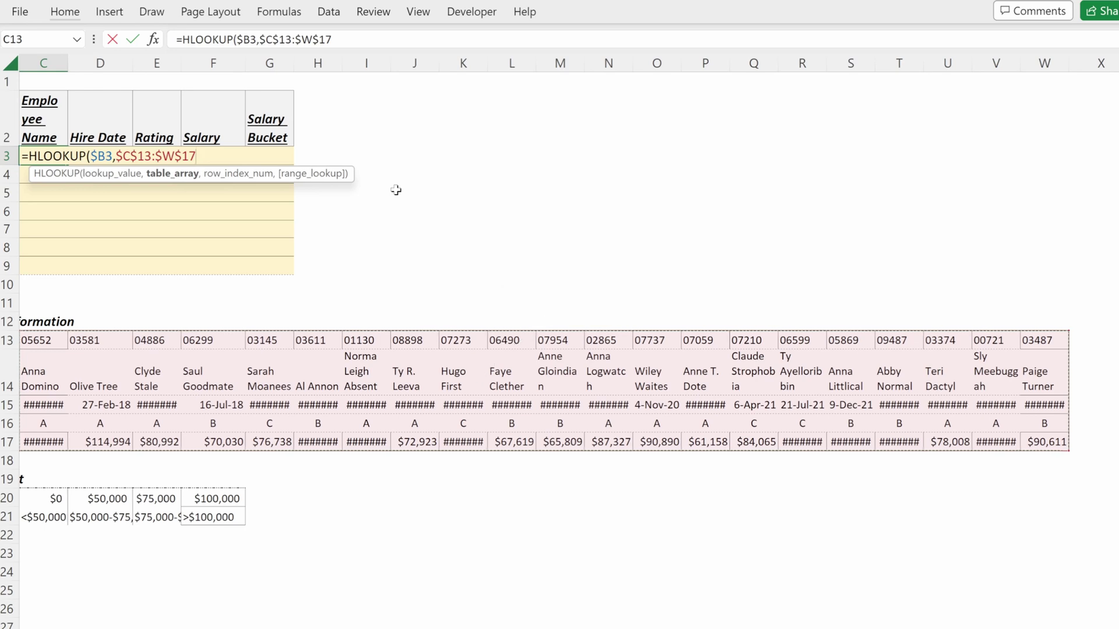
Finish with row index 2 and FALSE for an exact match, then fill down to C9
type(",")
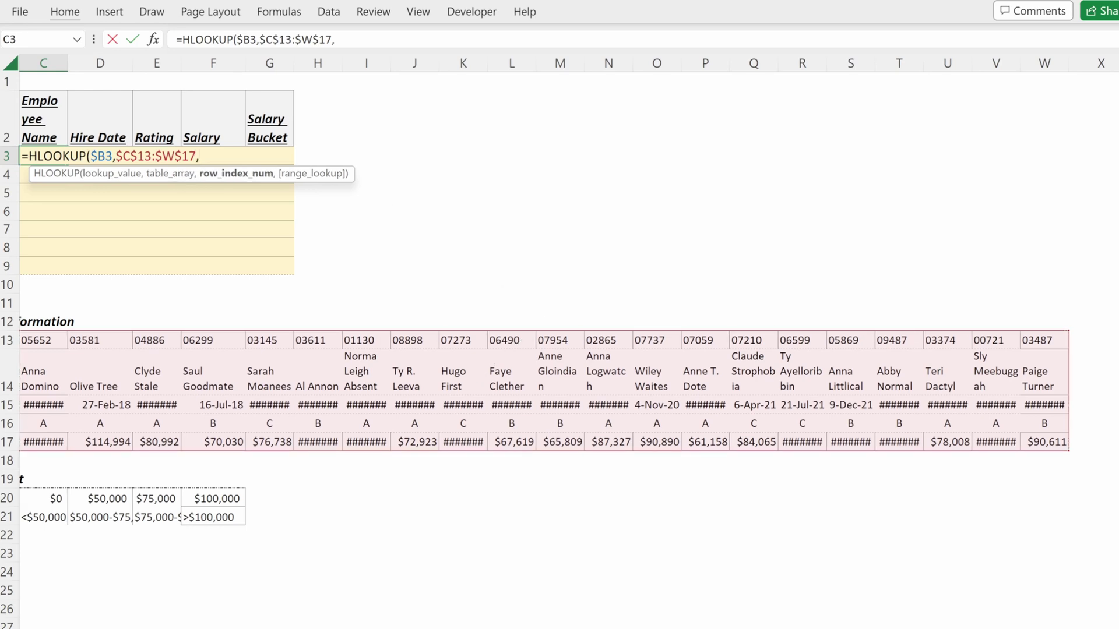
scroll(79, 381, "left", 2)
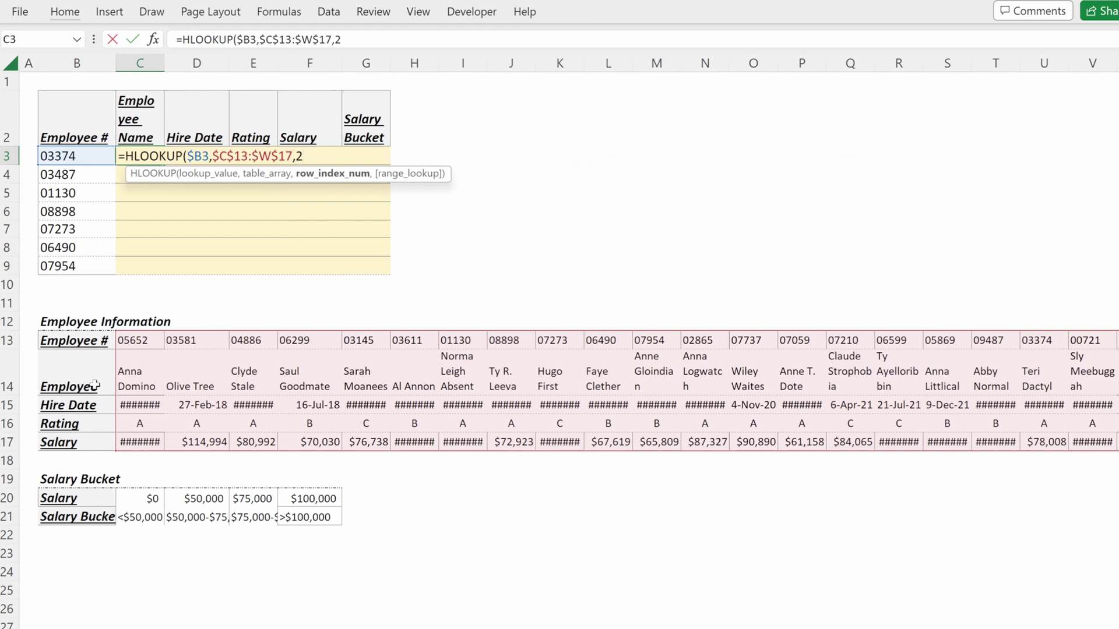
type(",")
key("Down")
key("Tab")
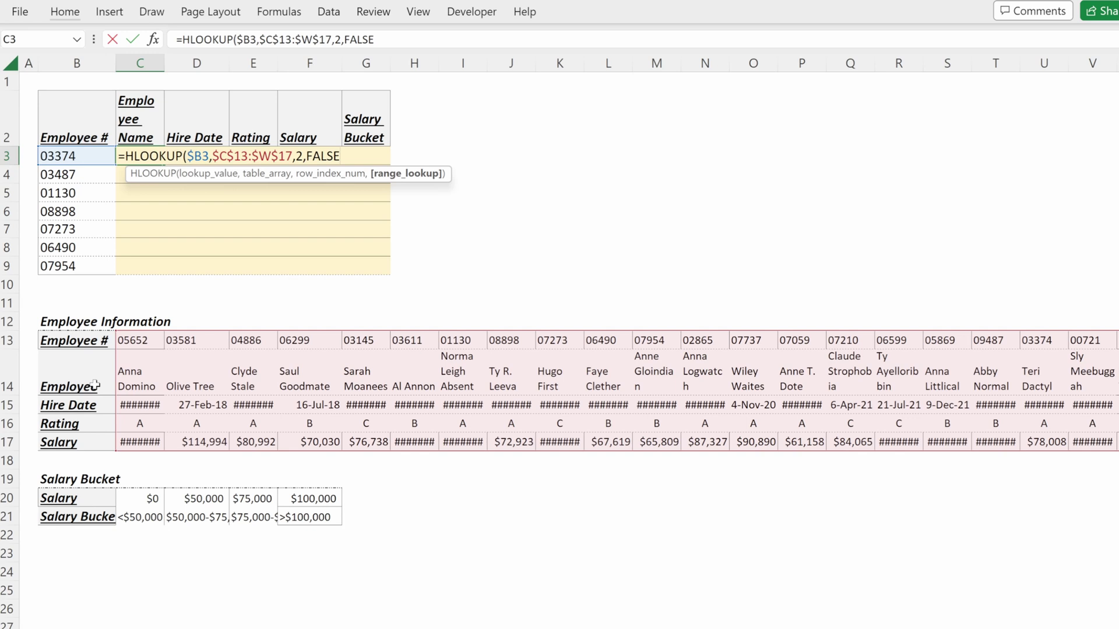
key("Return")
key("Up")
double_click(164, 164)
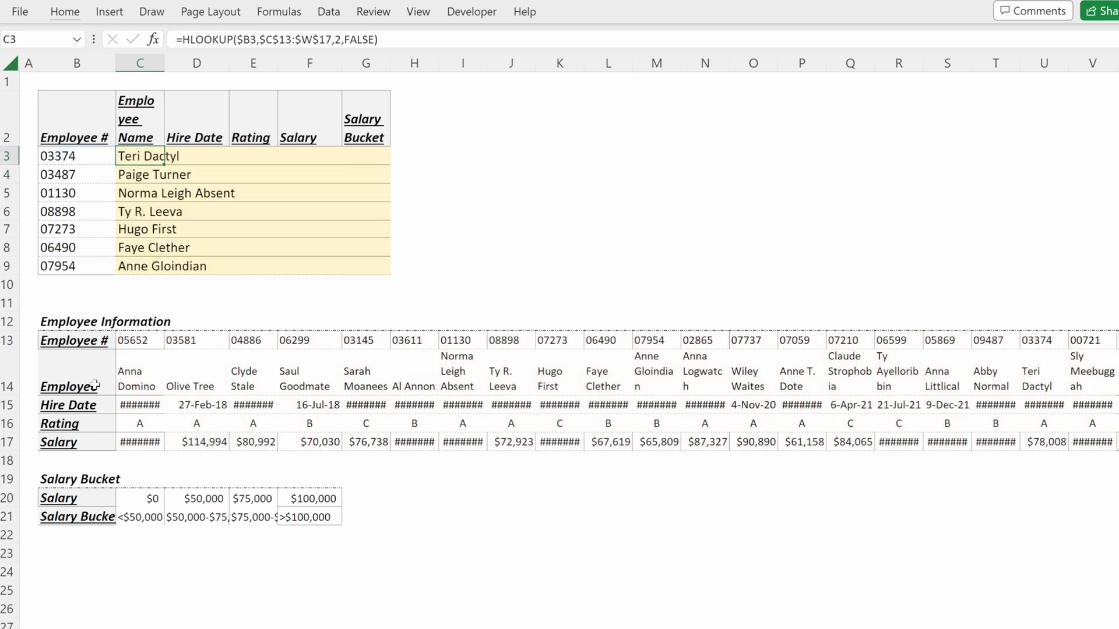
key("Down")
key("Down")
key("Down")
key("Down")
key("Down")
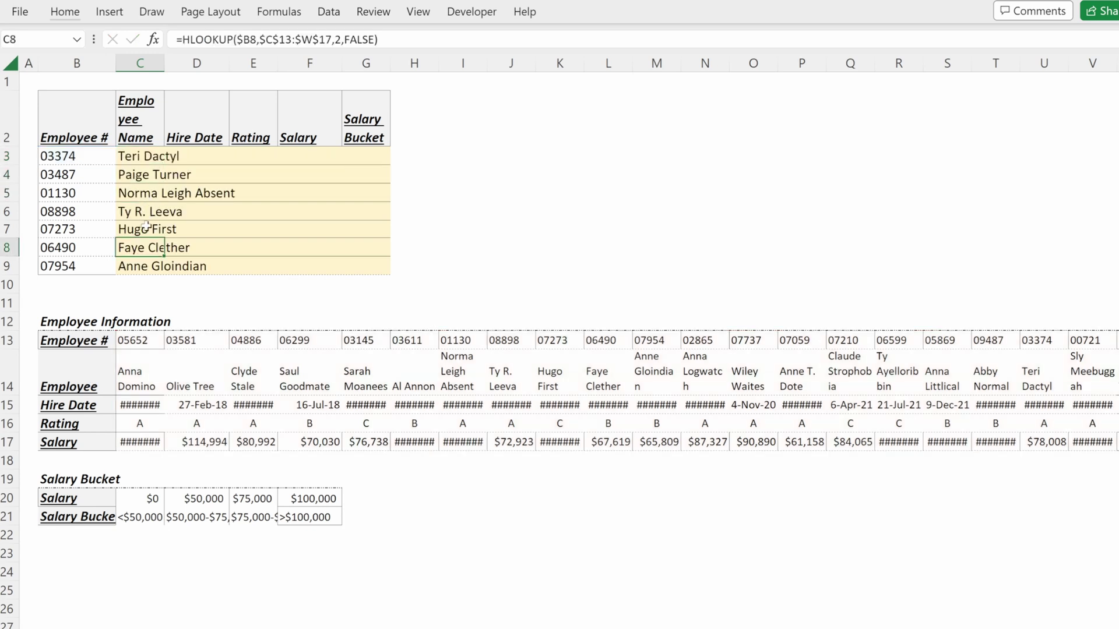
left_click(93, 234)
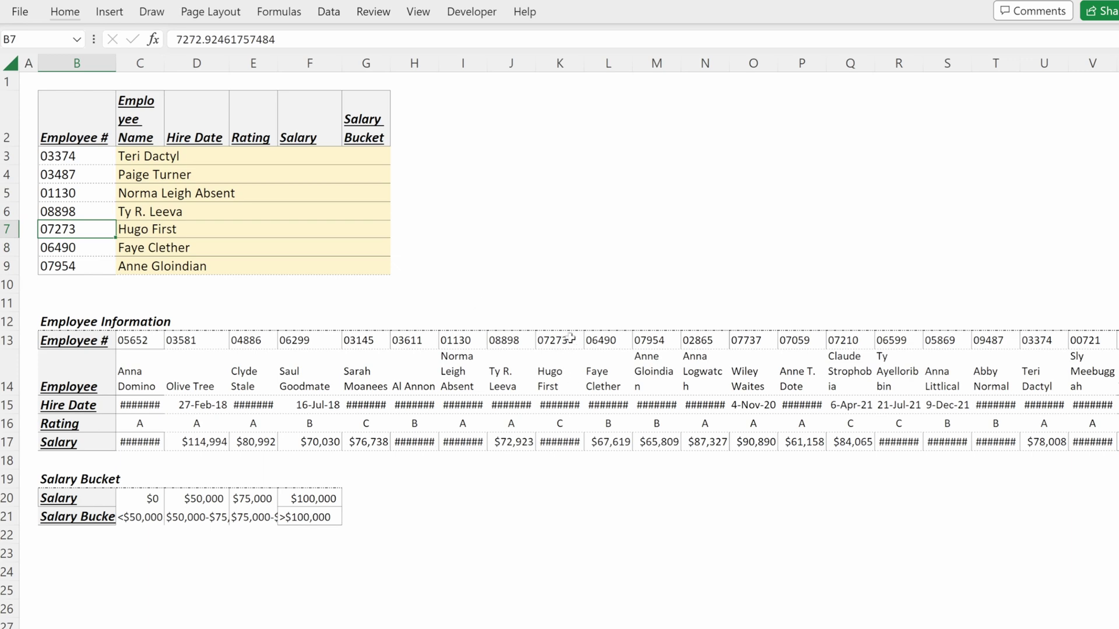
left_click_drag(570, 338, 564, 445)
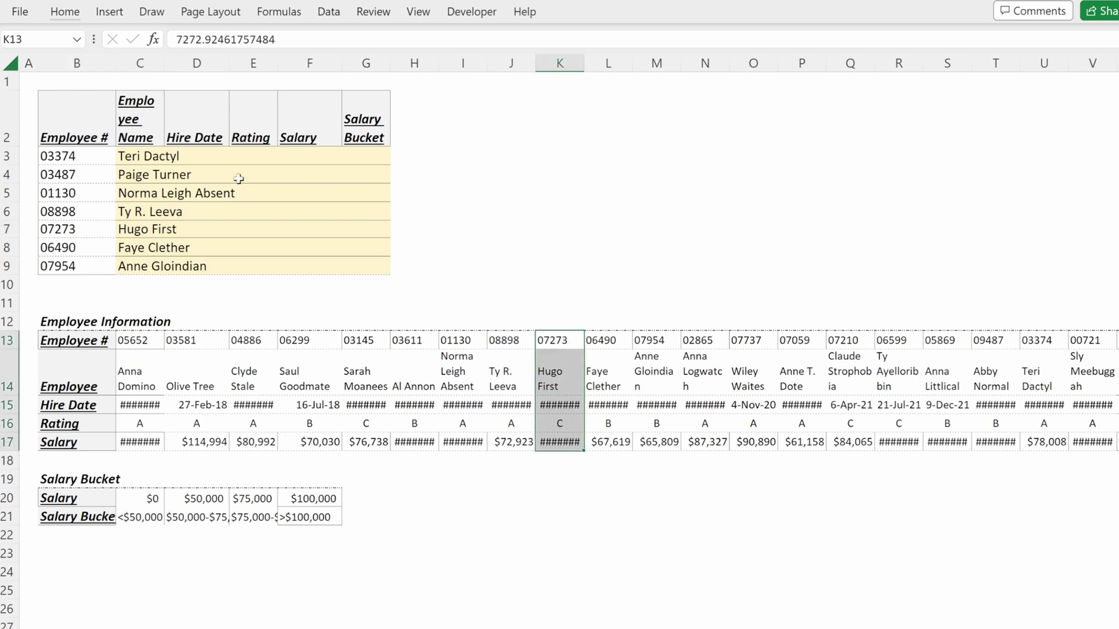
left_click(217, 157)
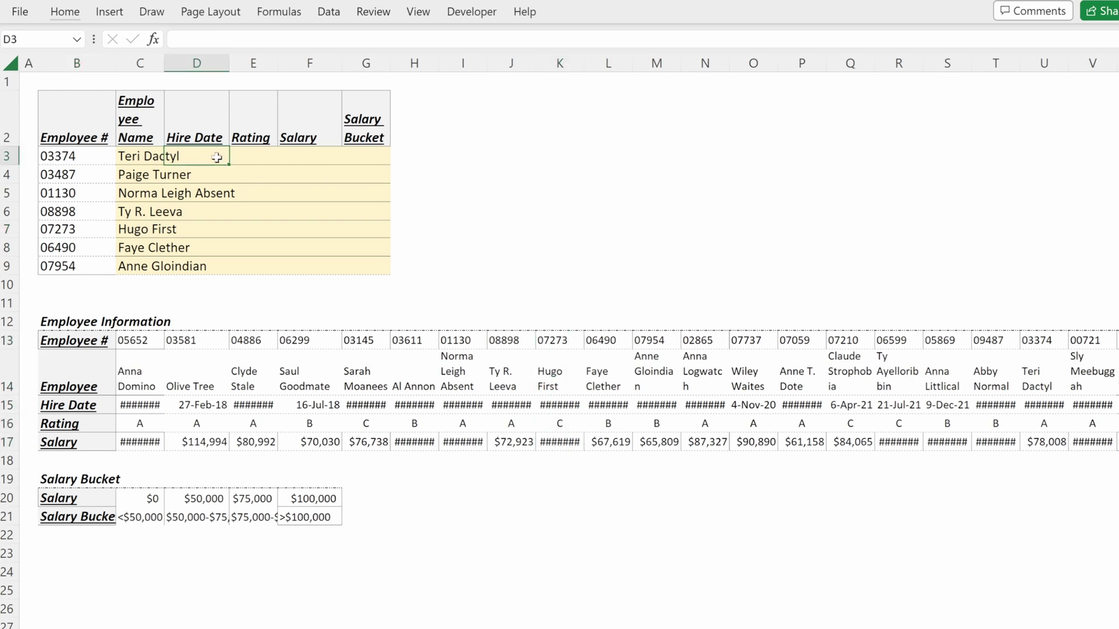
Paste the name formula into D3 as formulas only
type("=HLOOKUP($B$3,$C$13:$W$17,2,FALSE)")
key("ctrl+z")
key("ctrl+alt+v")
key("f")
key("Return")
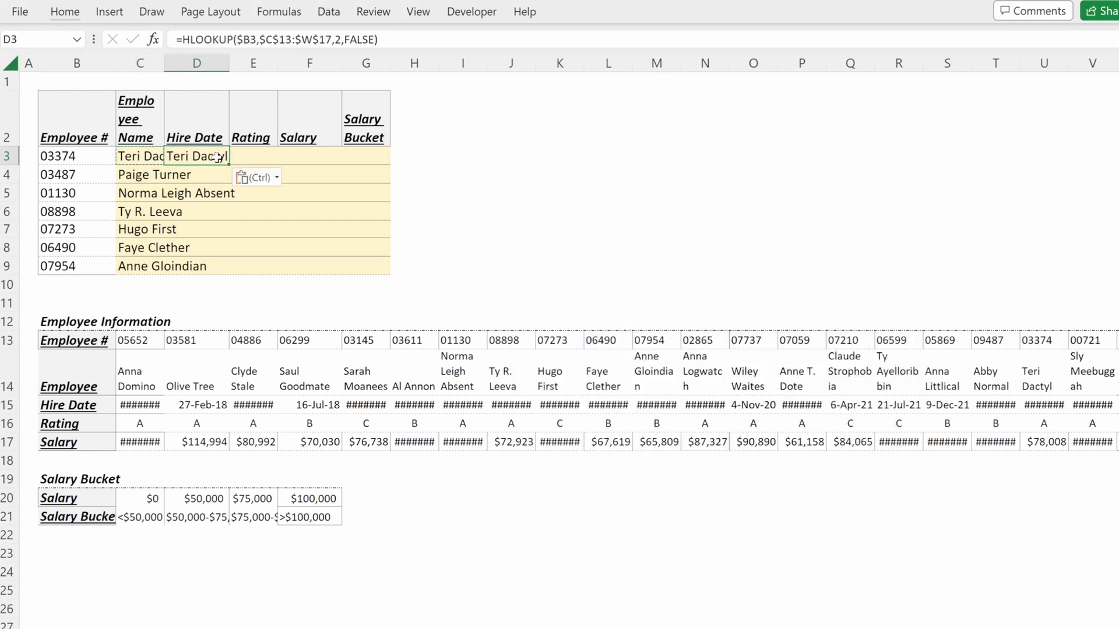
Change D3's row index from 2 to 3 so it returns hire dates
double_click(217, 158)
key("Left")
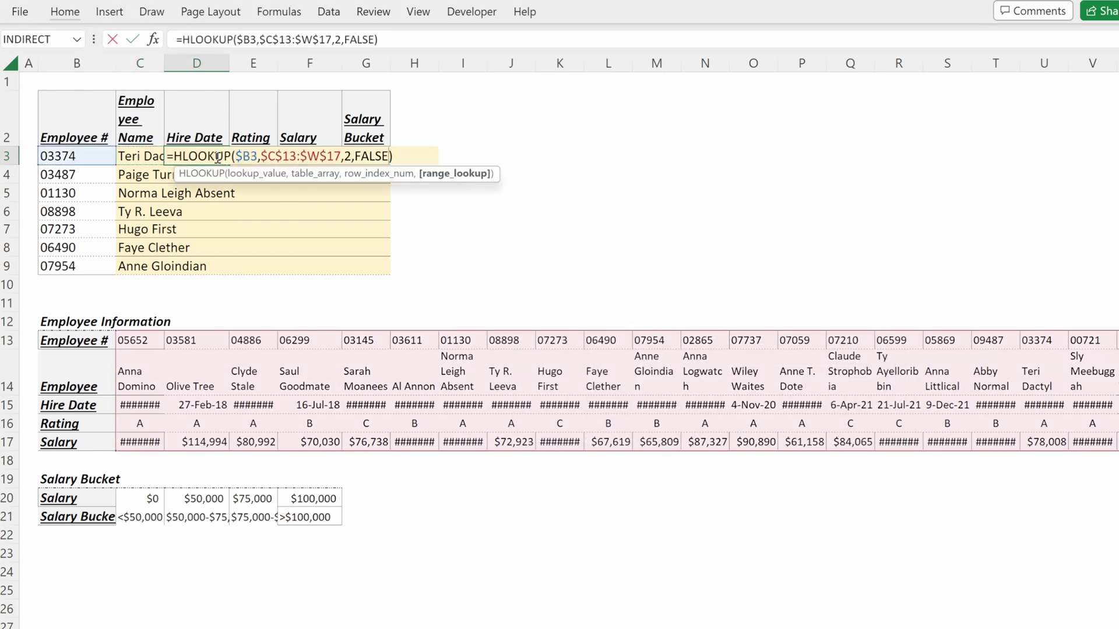
key("Left")
key("Left")
key("Left")
key("Left")
key("Left")
key("Left")
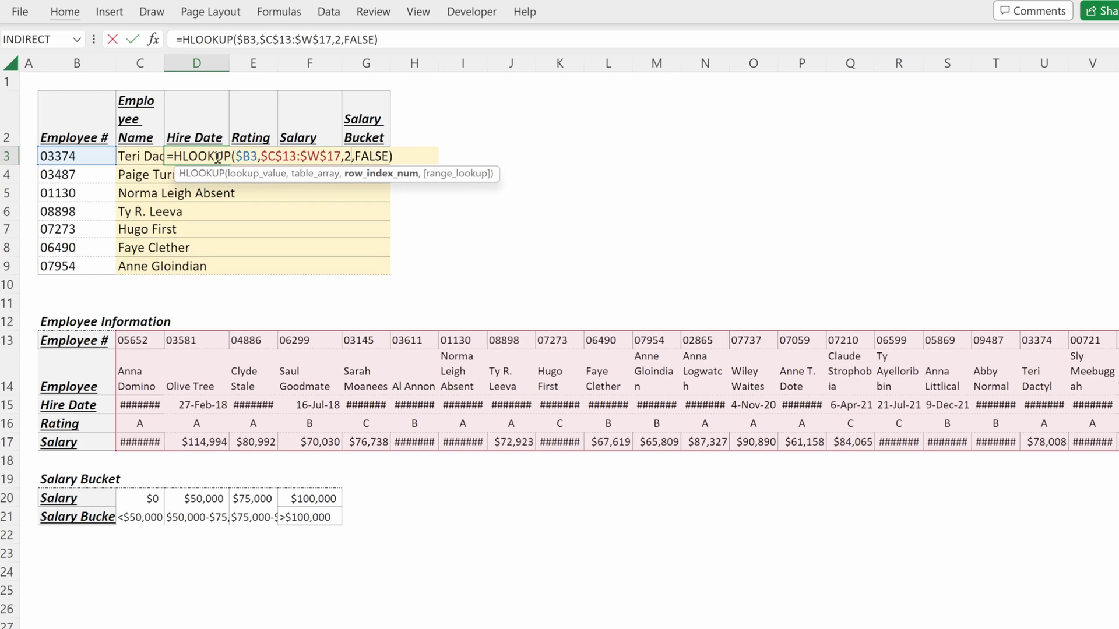
key("BackSpace")
type("3")
key("ctrl+Return")
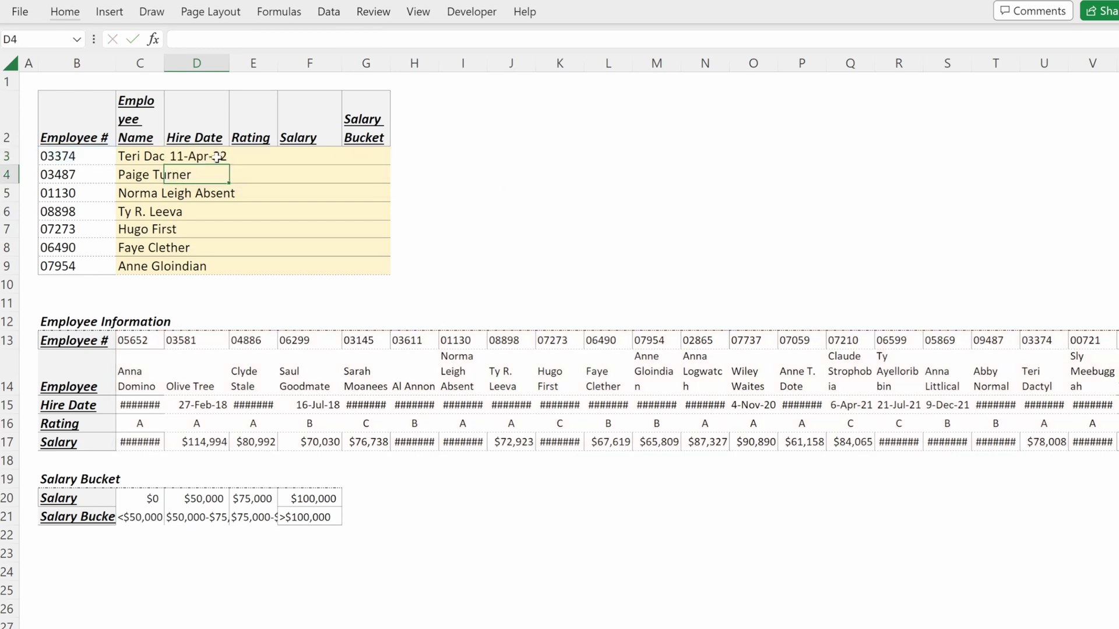
Check the hire date formulas in D4, D5 and D6 without changing them
key("Down")
key("F2")
key("Escape")
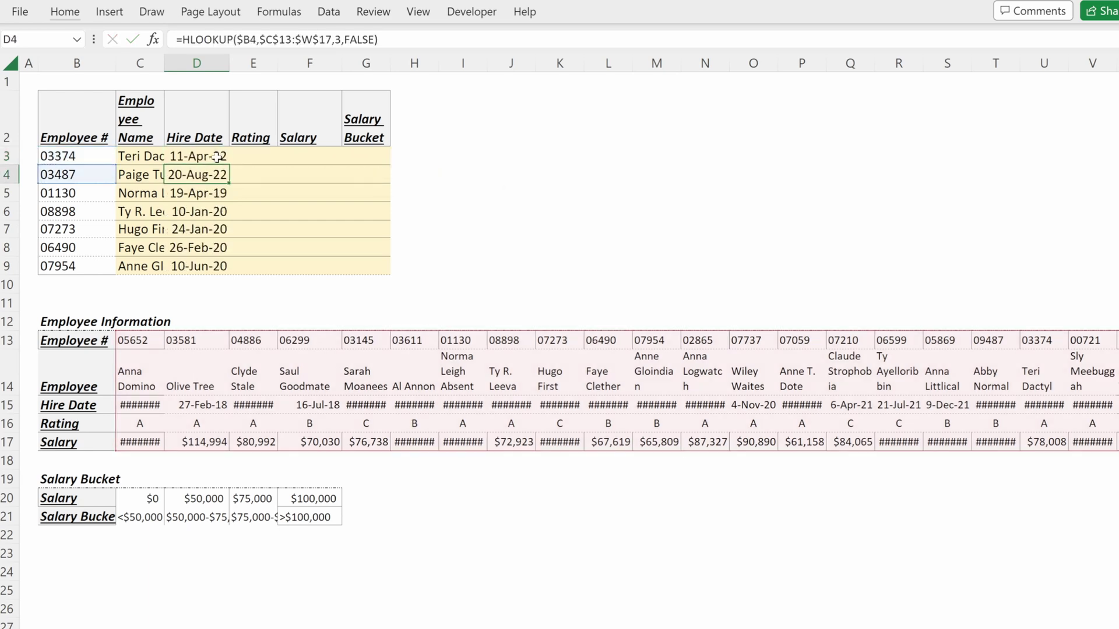
key("Down")
key("F2")
key("Escape")
key("Down")
key("F2")
key("Escape")
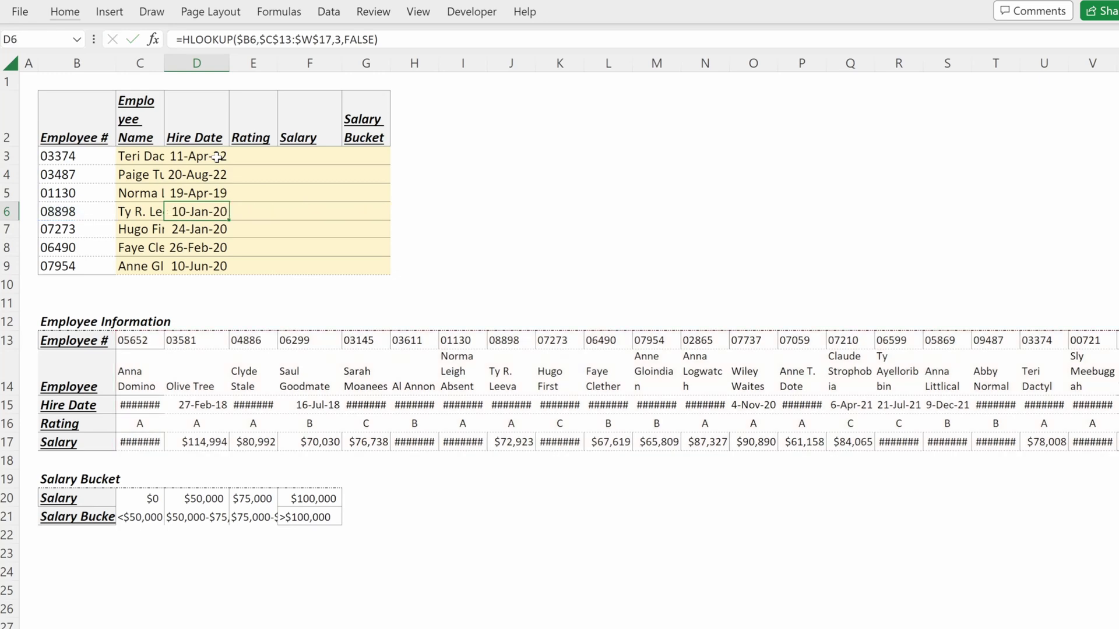
key("Up")
key("Up")
key("Up")
Paste the formula into E3, change row index 3 to 4, and fill down to E9
key("Right")
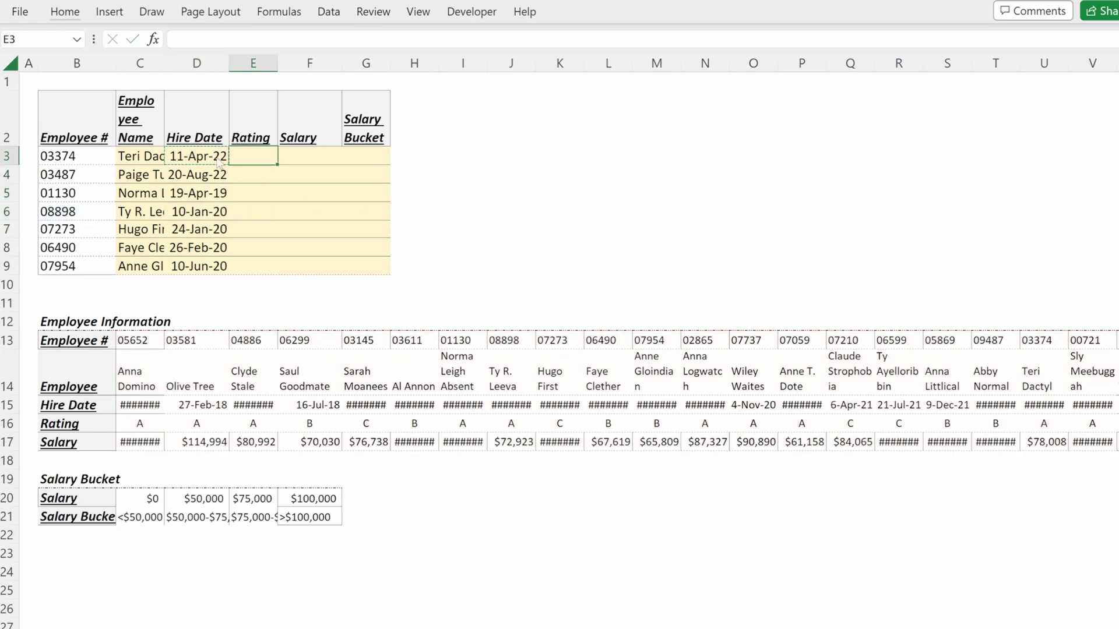
key("ctrl+alt+v")
key("Return")
key("F2")
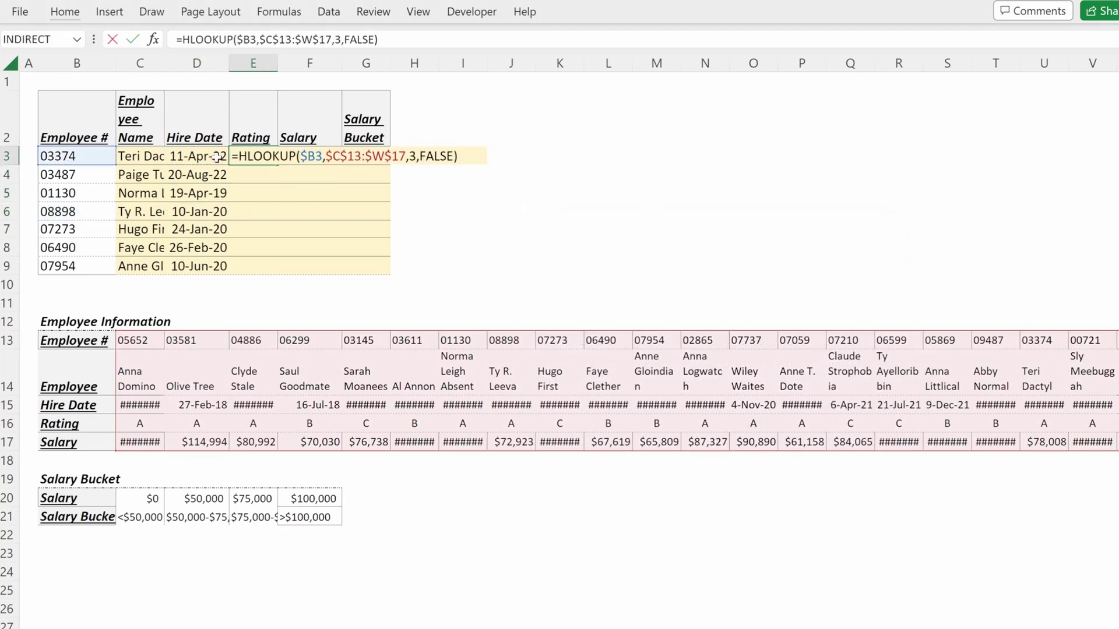
key("Left")
key("Left")
key("Left")
key("Left")
key("Left")
key("Left")
key("Left")
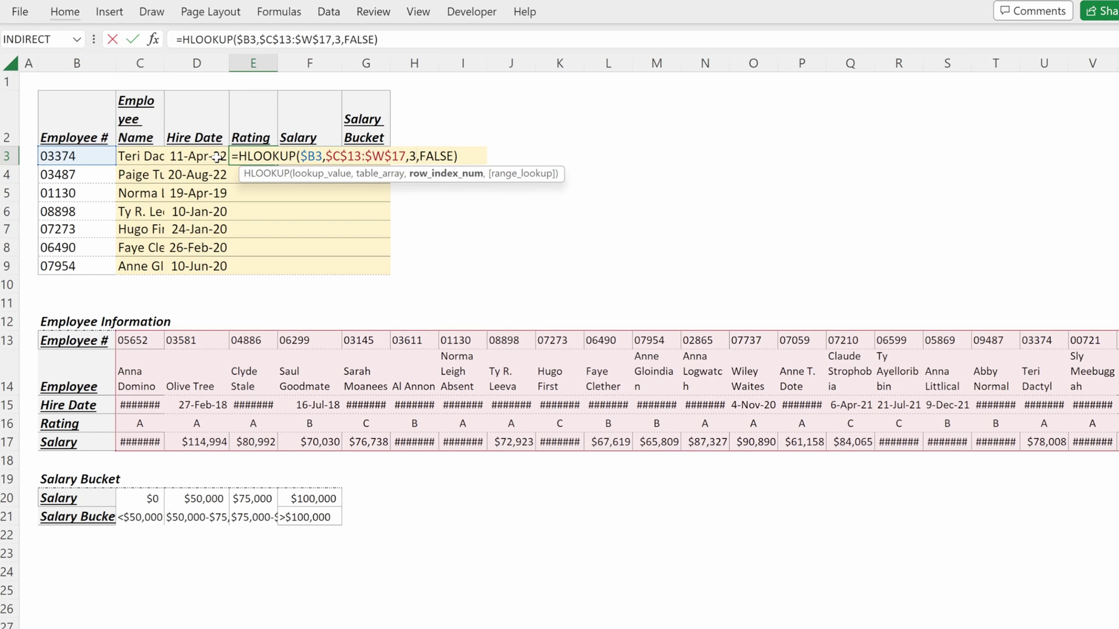
key("BackSpace")
type("4")
key("Return")
key("Up")
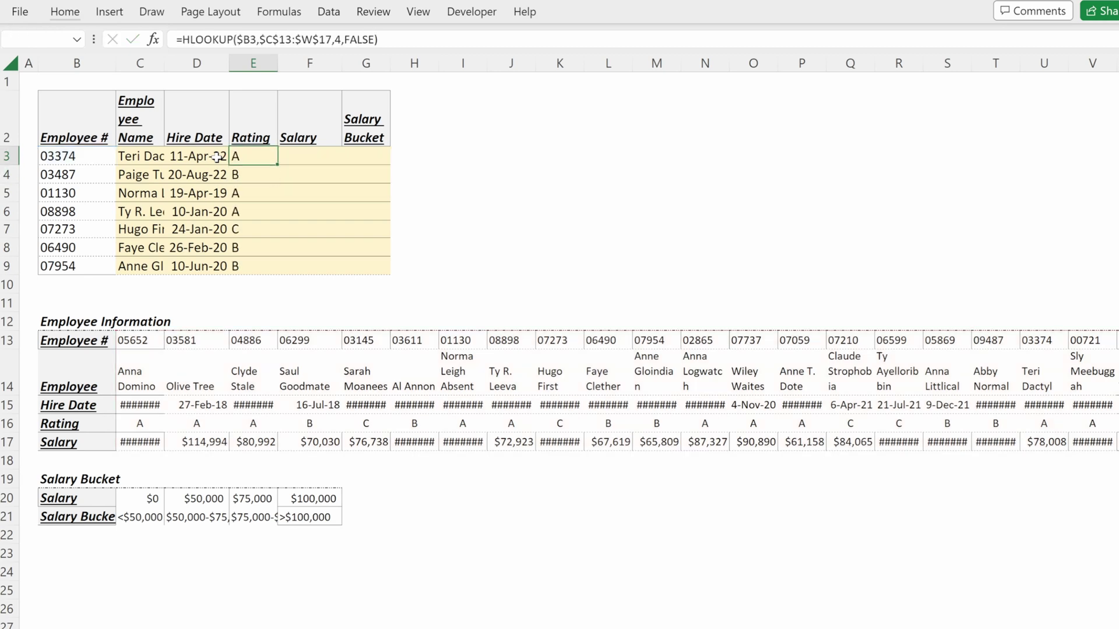
Check the rating formulas in the following rows, then return to E3
key("Down")
key("Down")
key("F2")
key("Return")
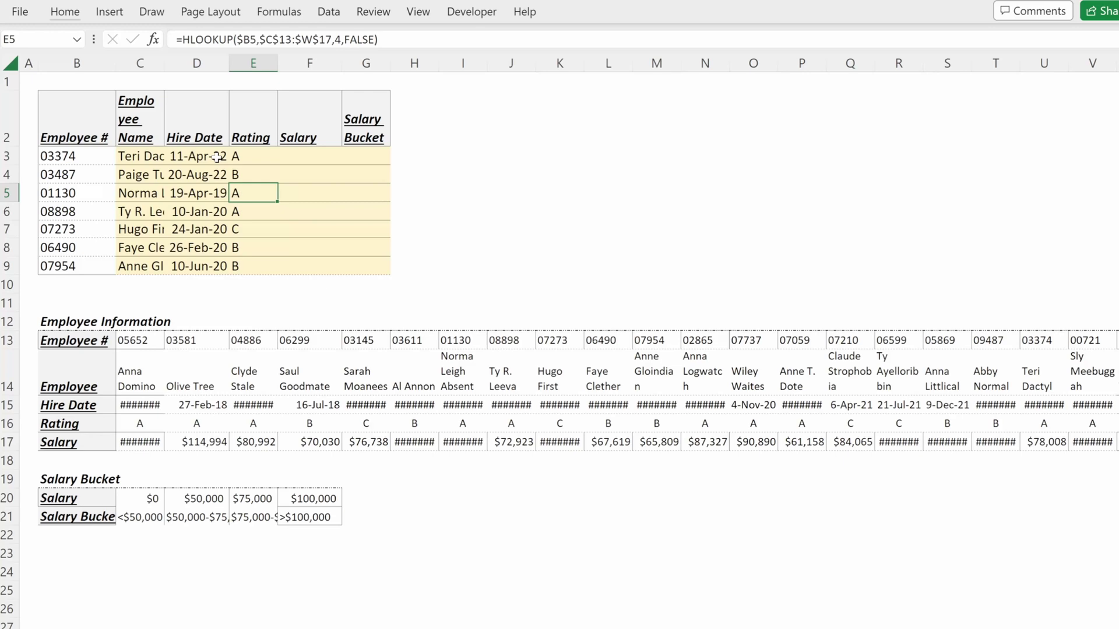
key("F2")
key("Escape")
key("Up")
key("Up")
key("Up")
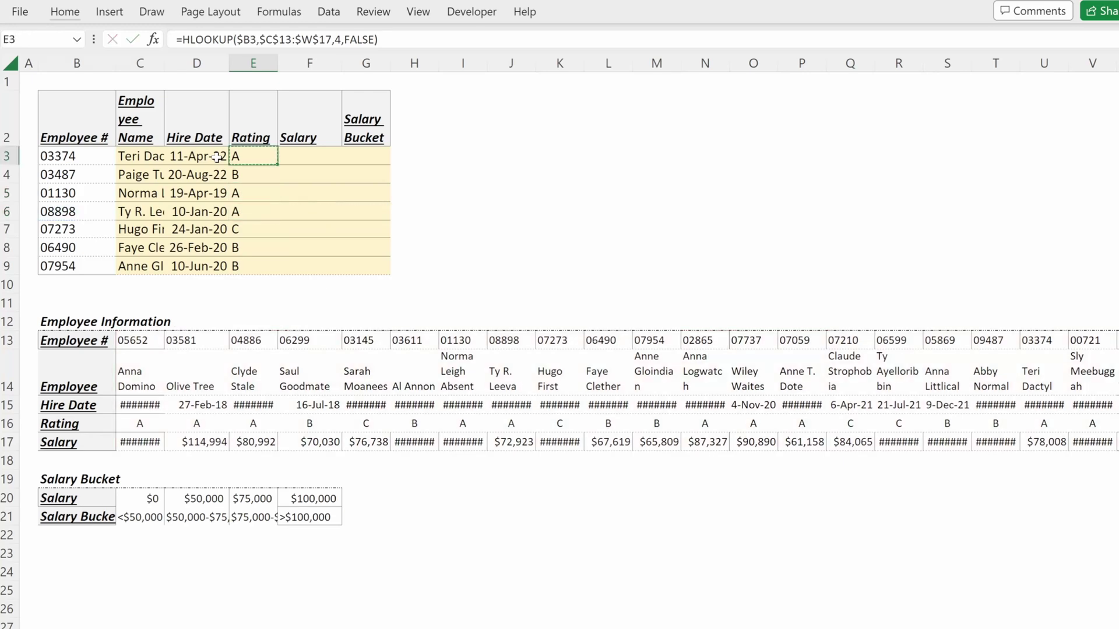
Paste the formula into F3 with row index 5 for salary and fill down to F9
key("Right")
key("ctrl+alt+v")
key("Return")
key("F2")
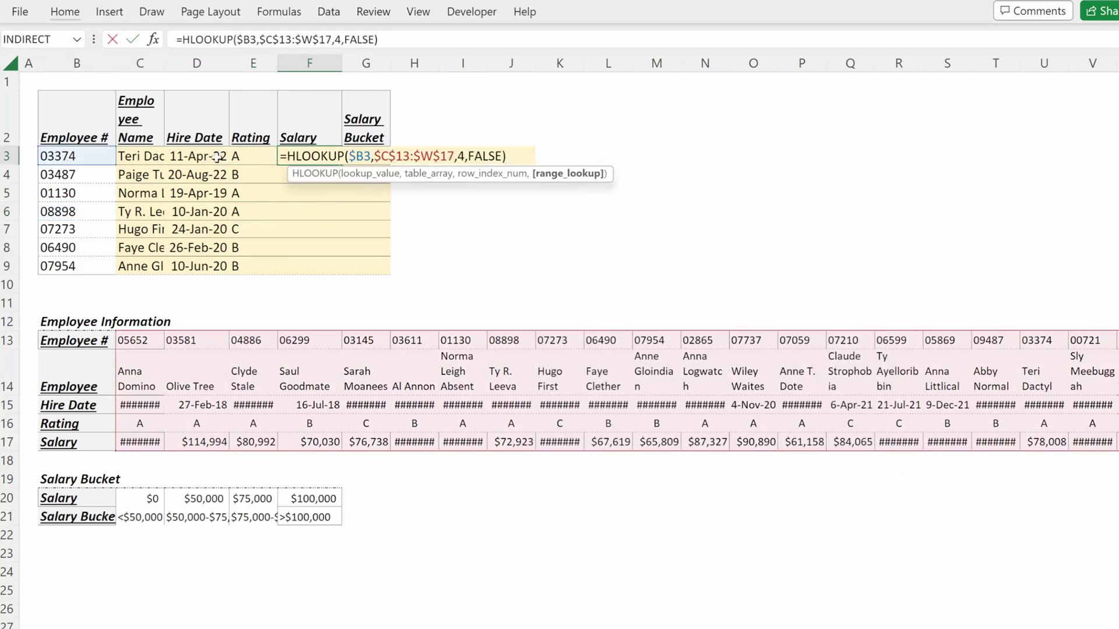
key("Left")
key("Left")
key("Left")
key("Left")
key("Left")
key("Left")
key("Left")
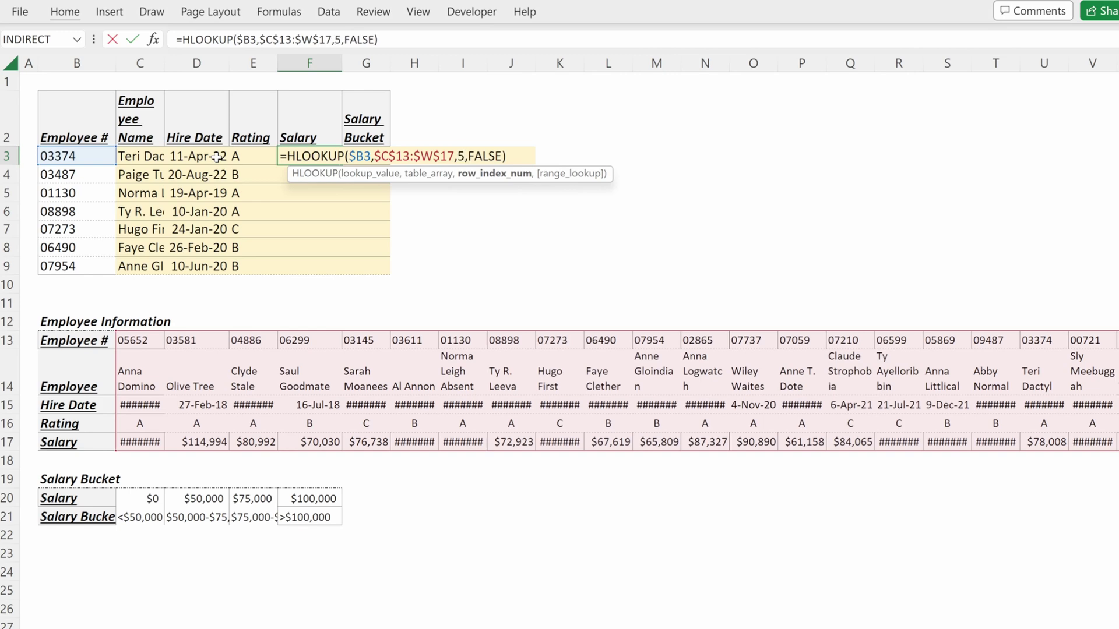
key("Return")
key("Up")
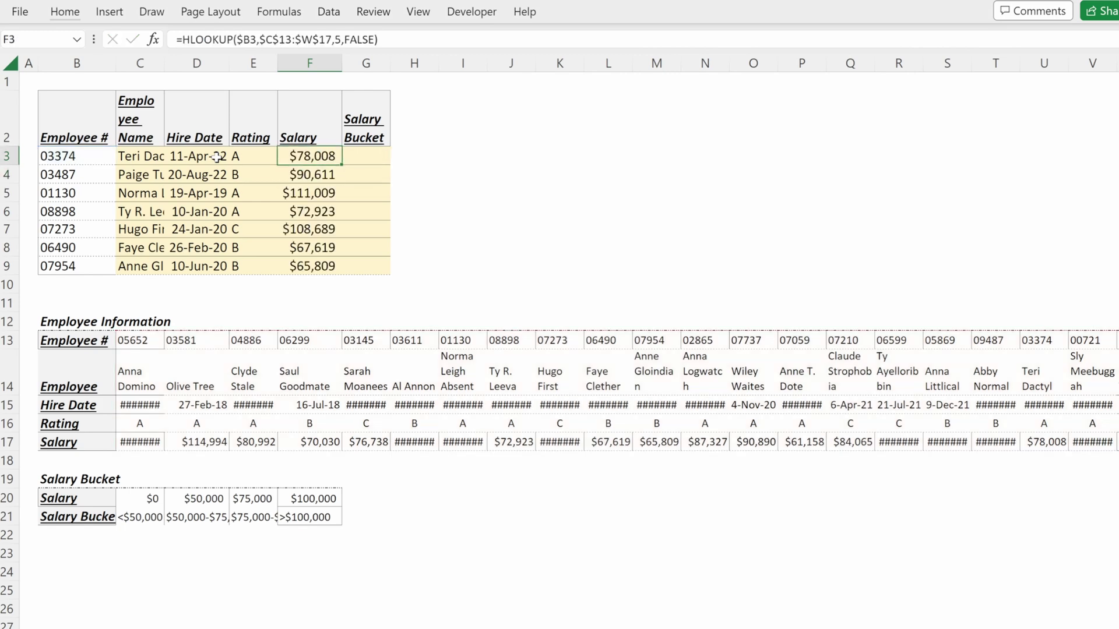
left_click_drag(155, 336, 143, 443)
Enter =HLOOKUP(F3,$C$20:$F$21,2,TRUE) in G3 and fill it down to G9
left_click(352, 161)
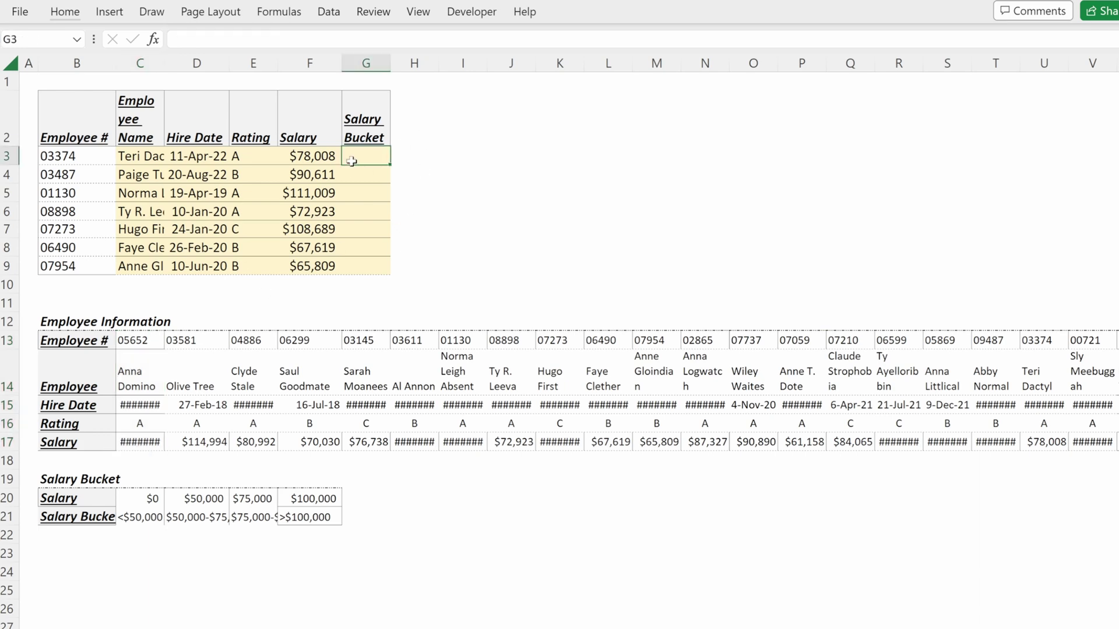
type("=hlookup(")
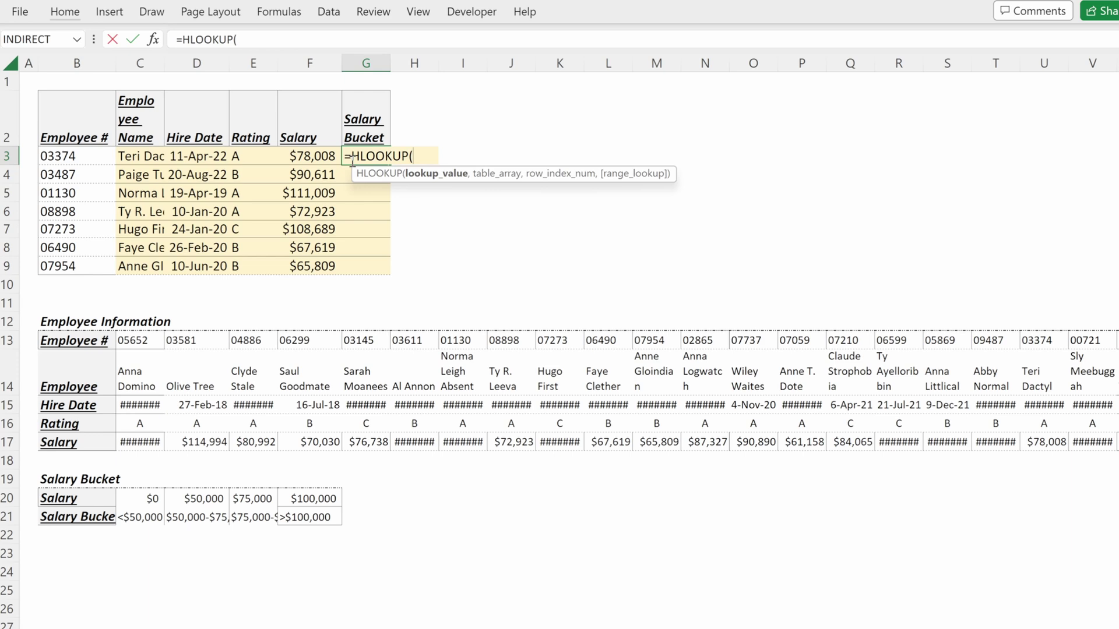
key("Left")
type(",")
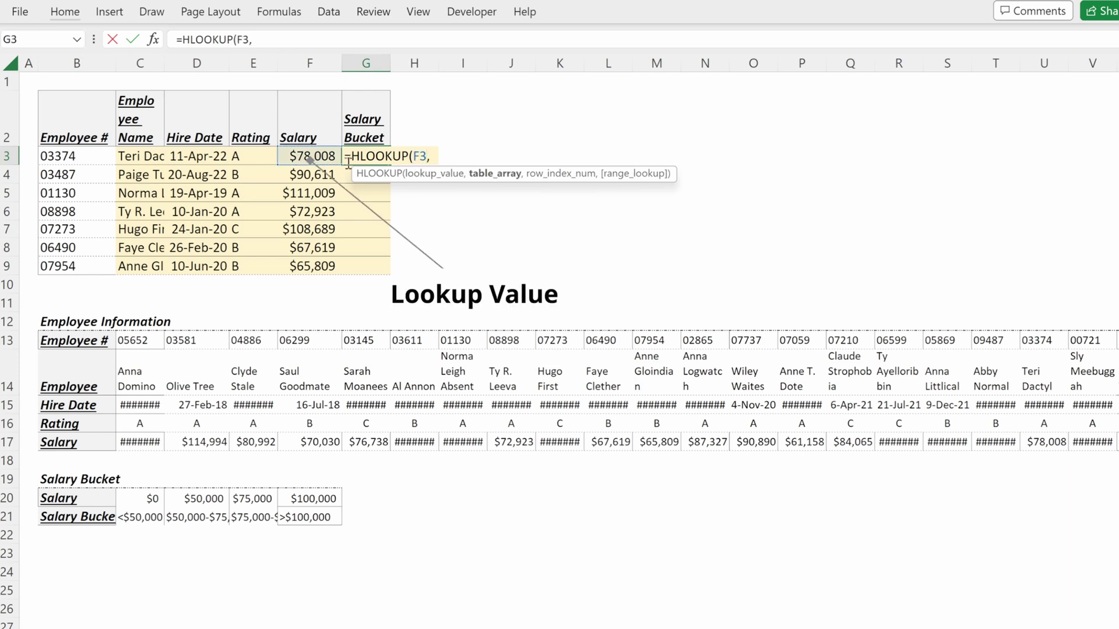
left_click_drag(139, 498, 298, 515)
key("F4")
type(",")
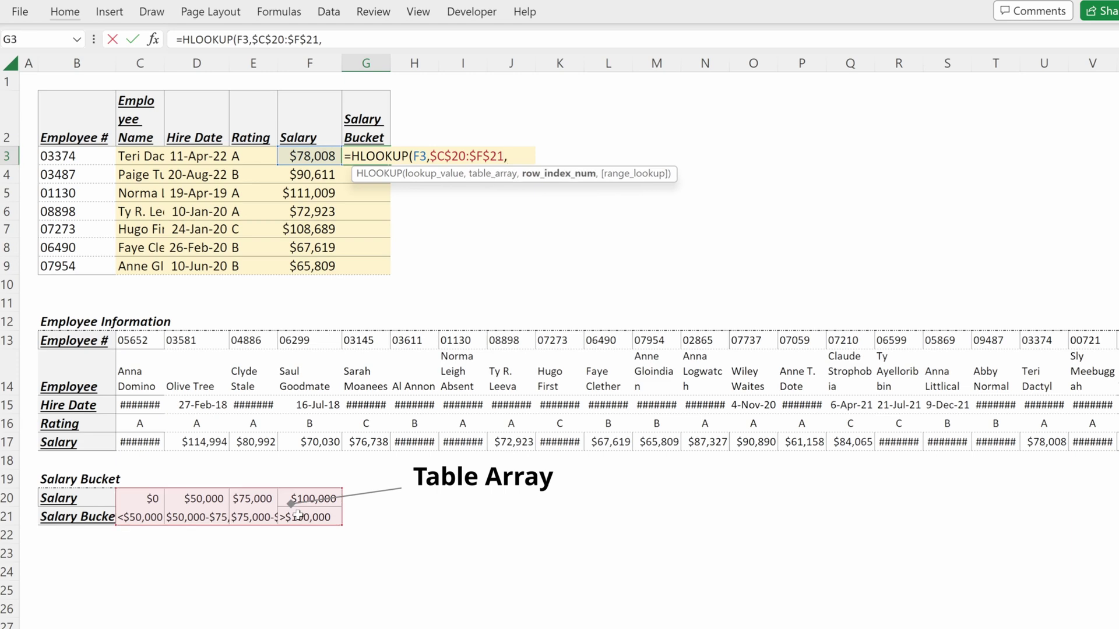
type("2")
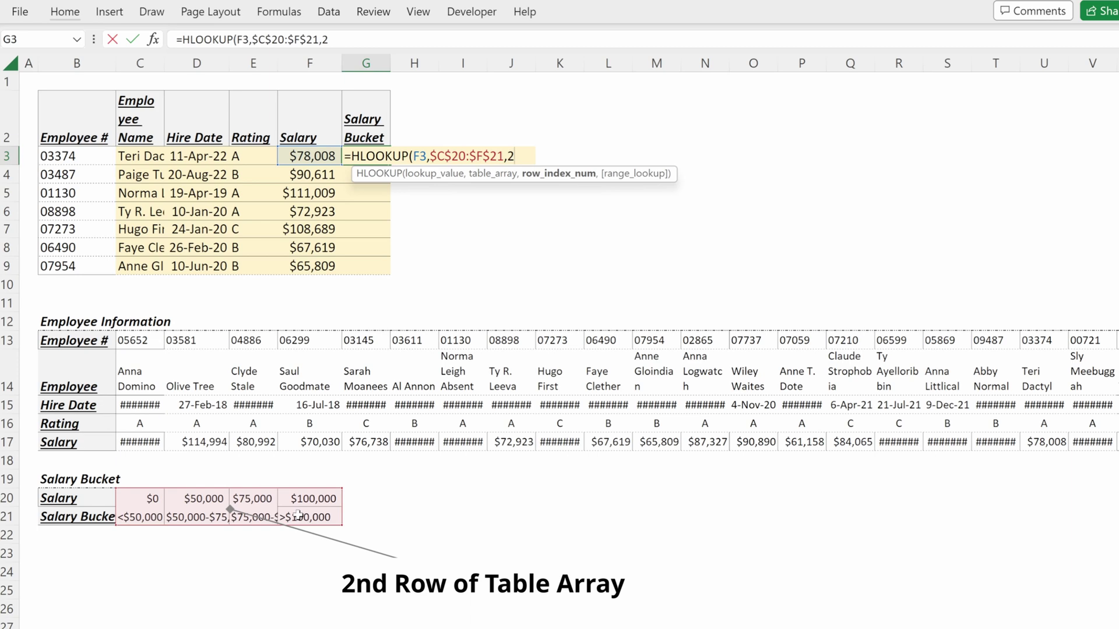
type(",")
key("Tab")
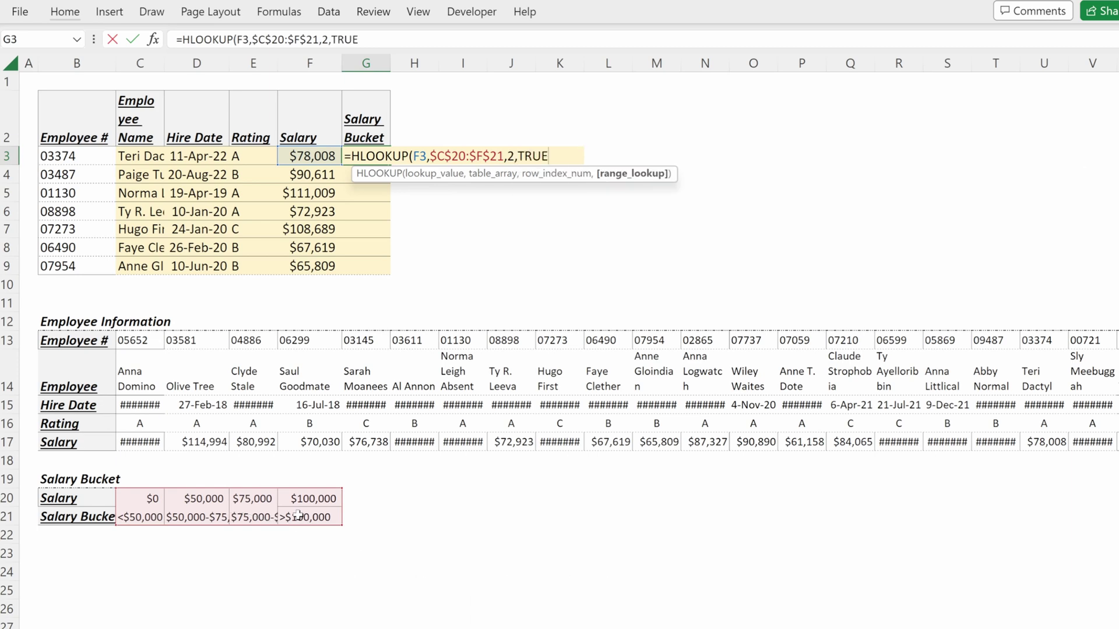
type(")")
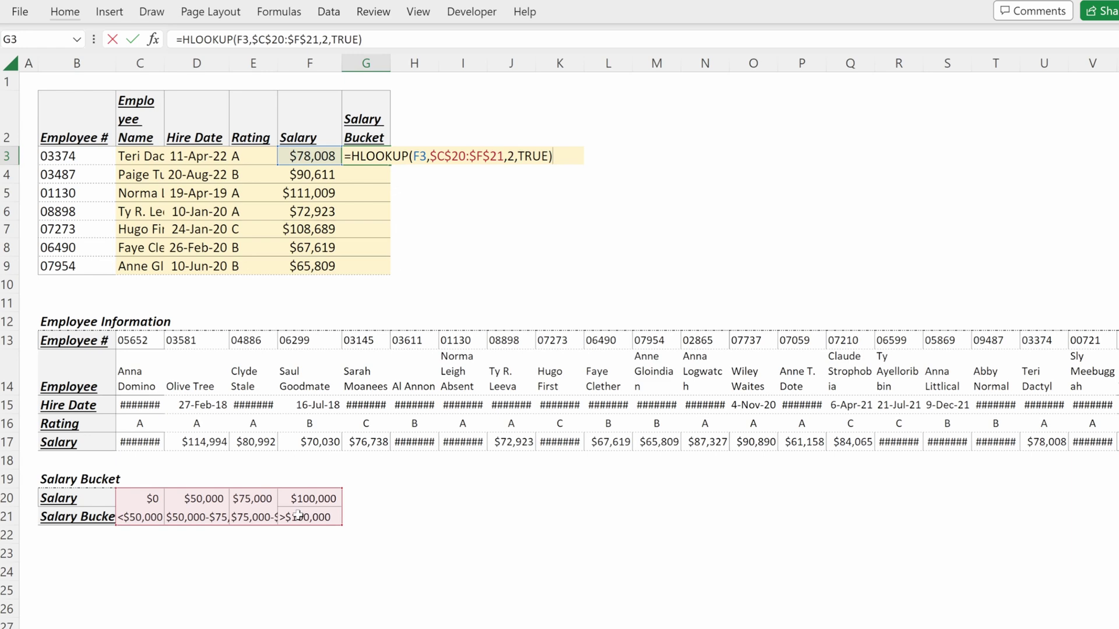
key("Return")
key("Up")
Compare several salaries with their returned buckets to verify the approximate match
key("Down")
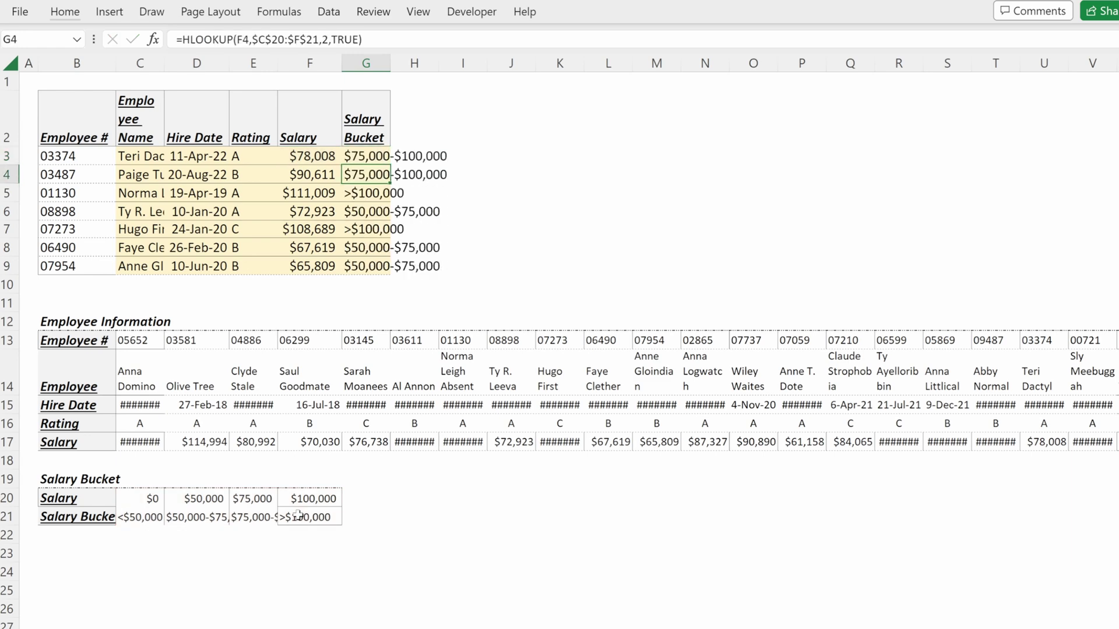
key("Down")
key("Down")
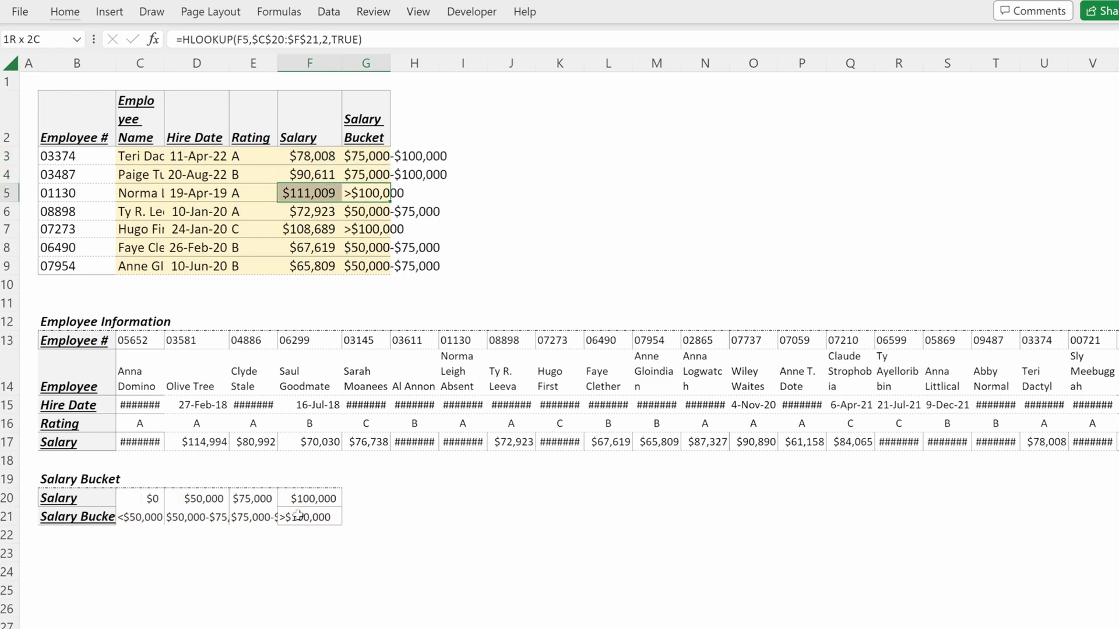
key("Left")
key("Down")
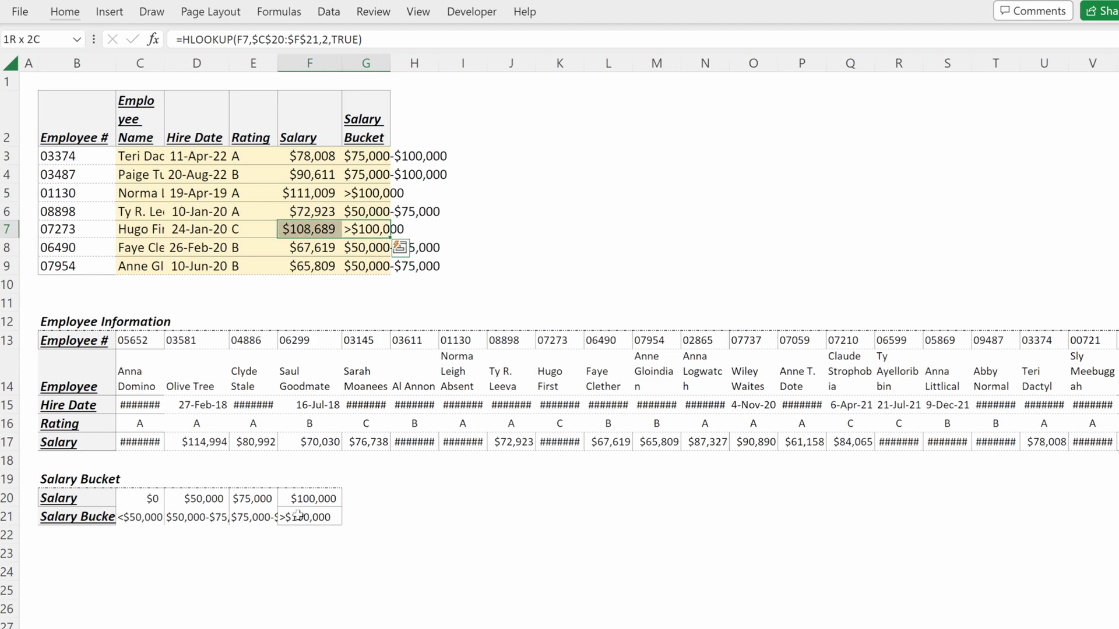
key("Right")
key("Right")
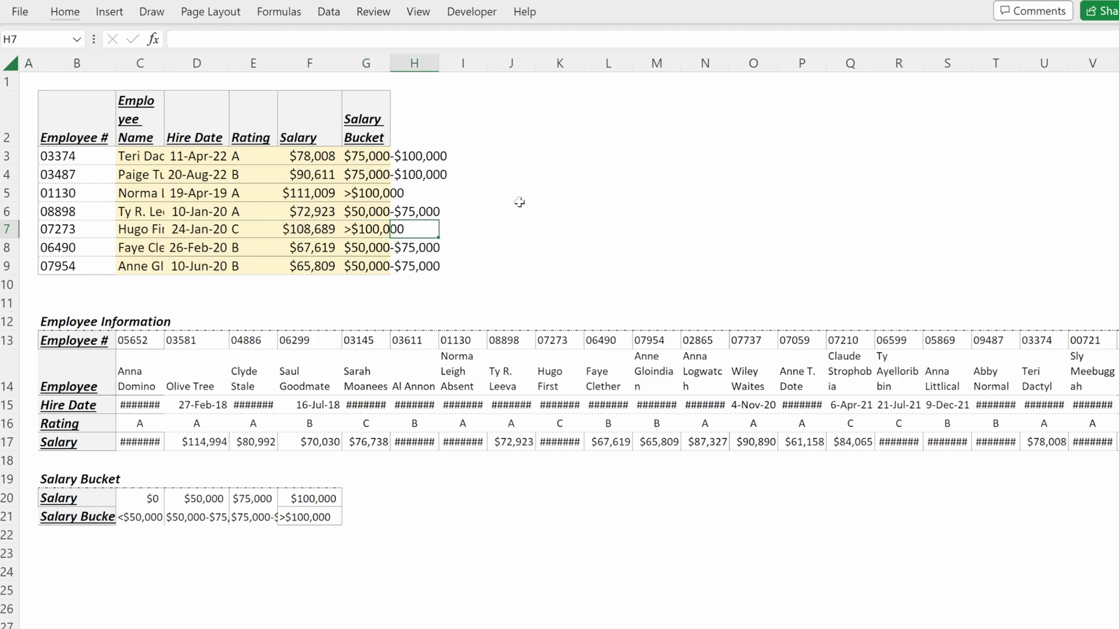
Start =INDEX($C$14:$W$14,1, in C3 with a nested MATCH function
left_click(135, 159)
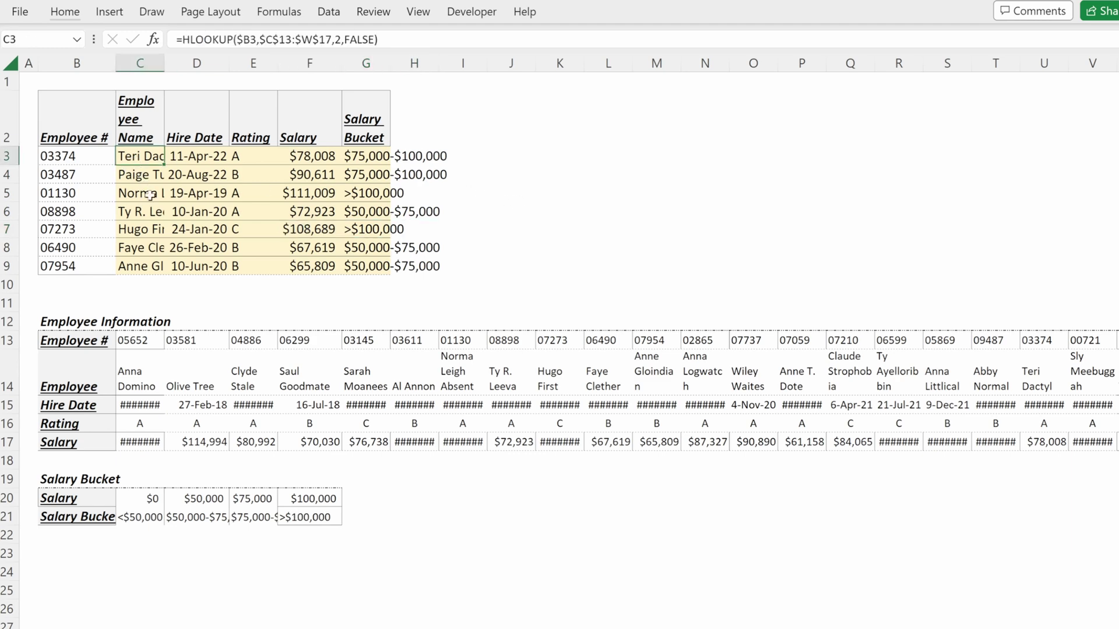
type("=ind")
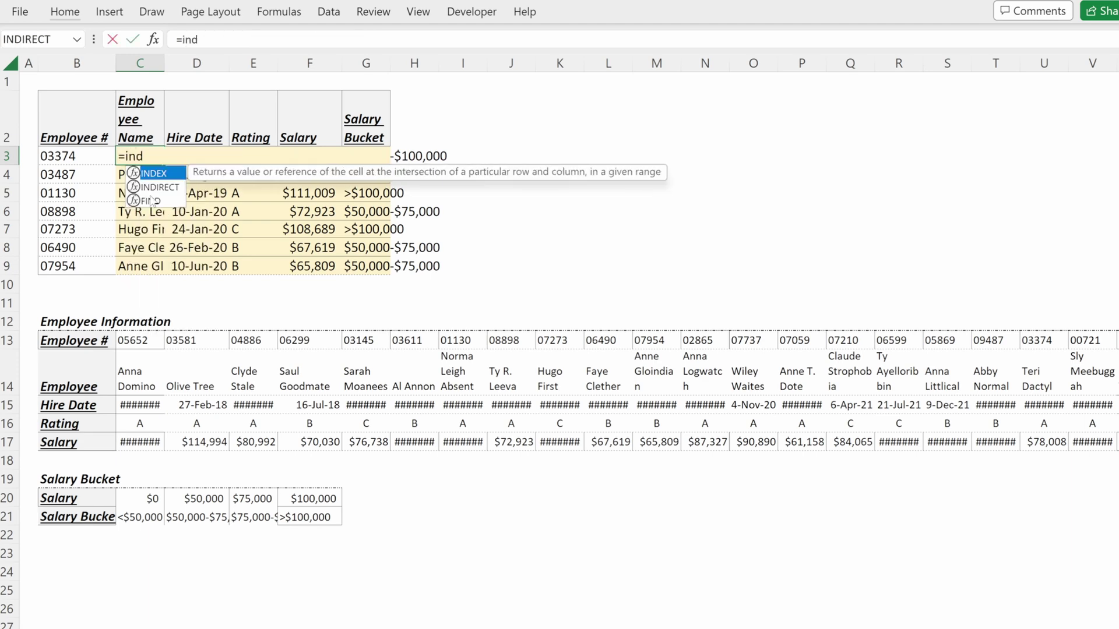
key("Tab")
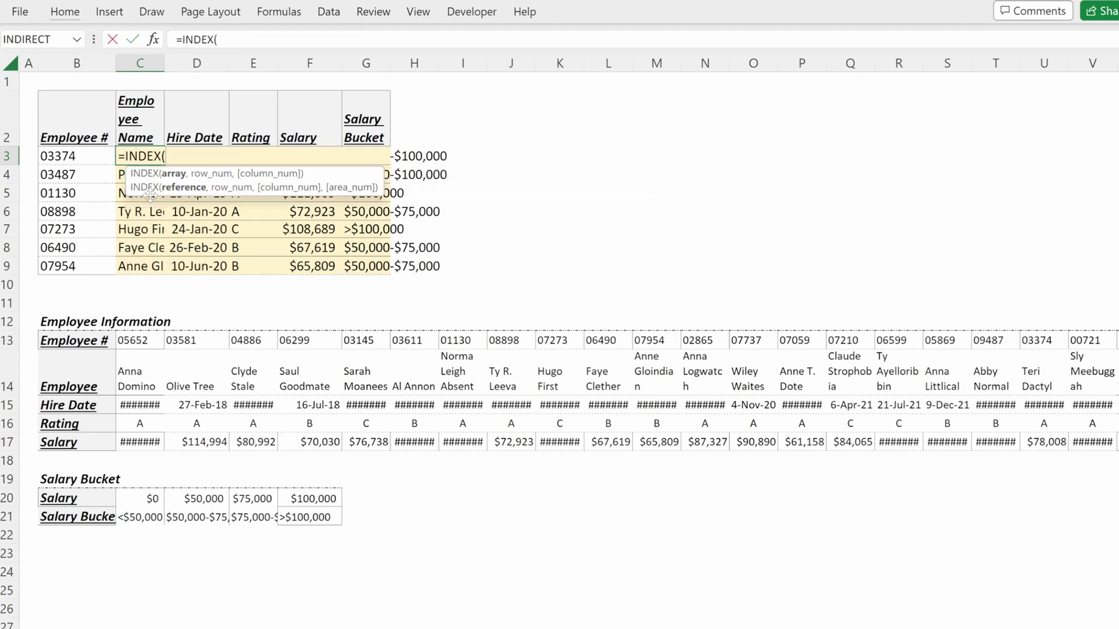
left_click(148, 376)
key("ctrl+shift+Right")
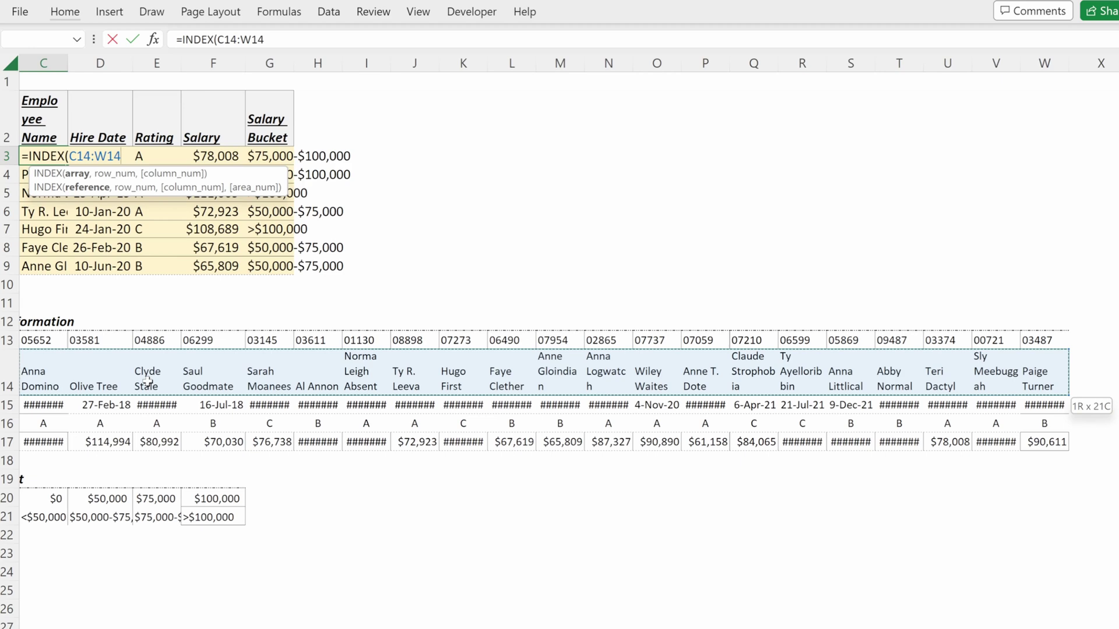
key("F4")
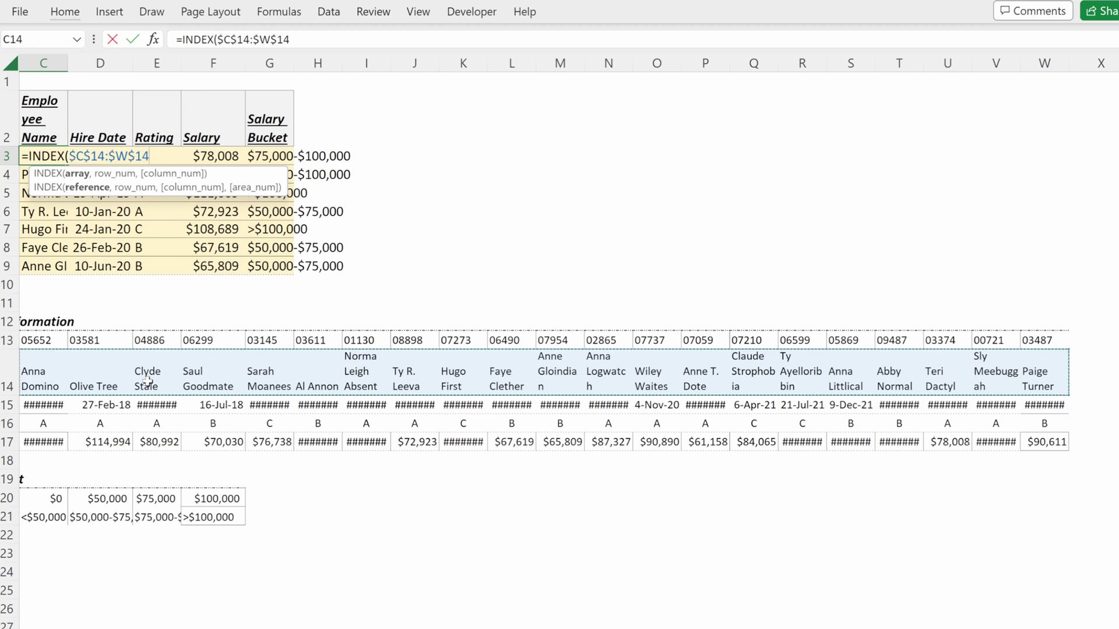
type(",")
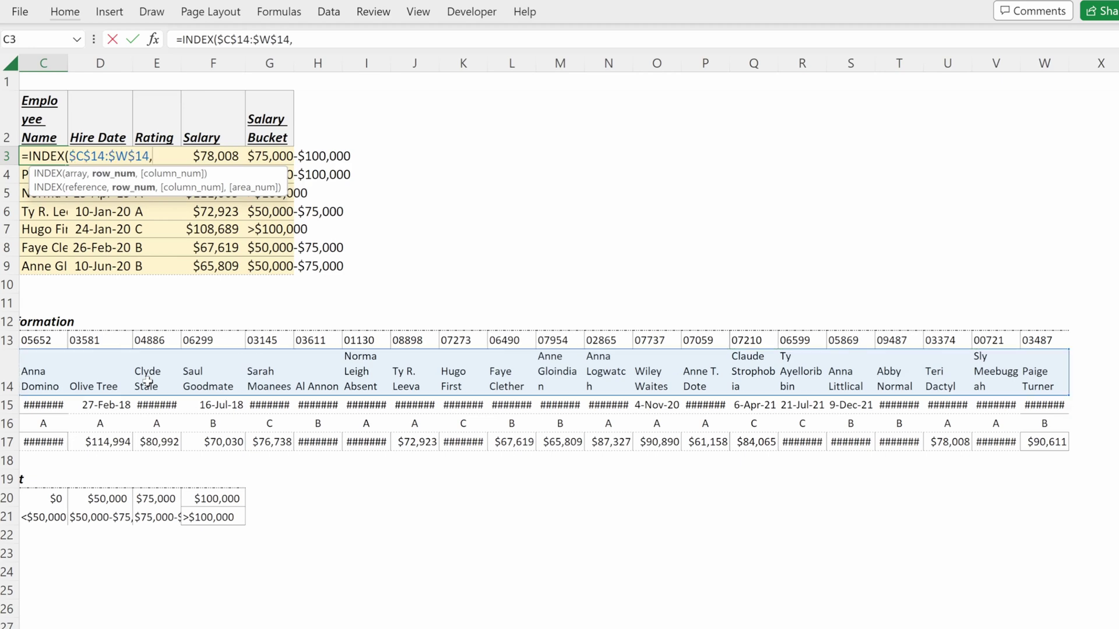
type("1,")
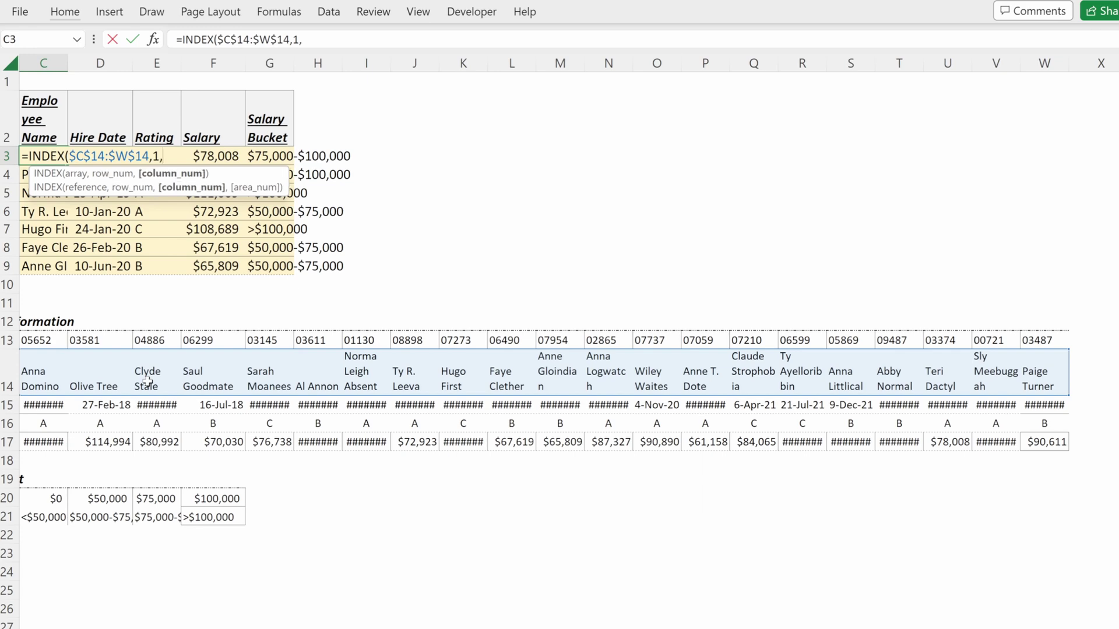
type("mat")
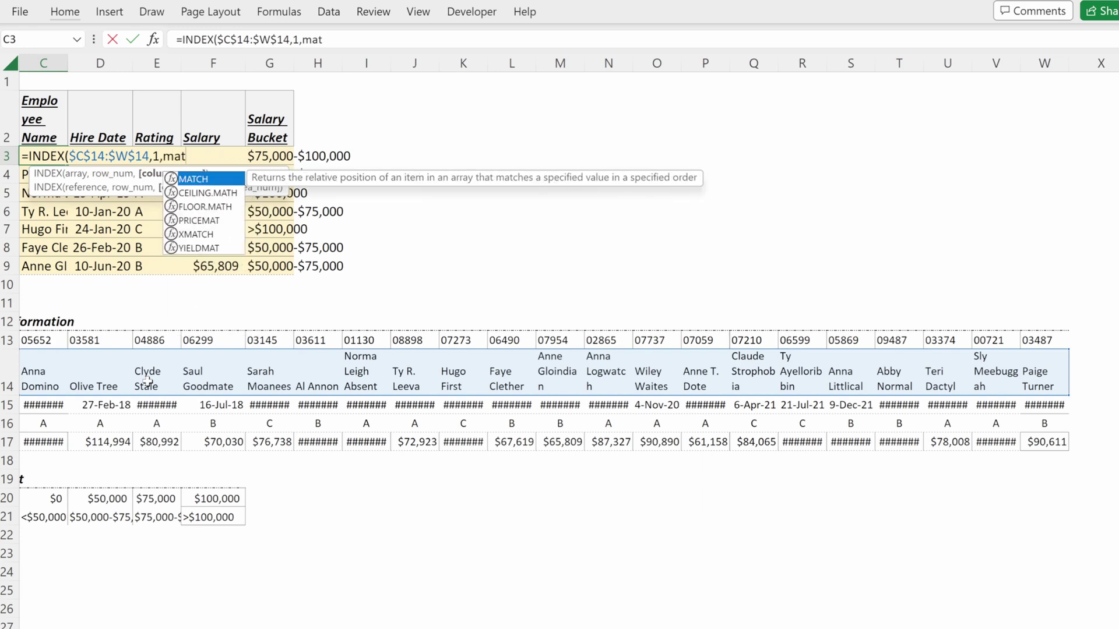
key("Tab")
Complete MATCH($B3,$C$13:$W$13,0) and enter the INDEX/MATCH name formula
key("Left")
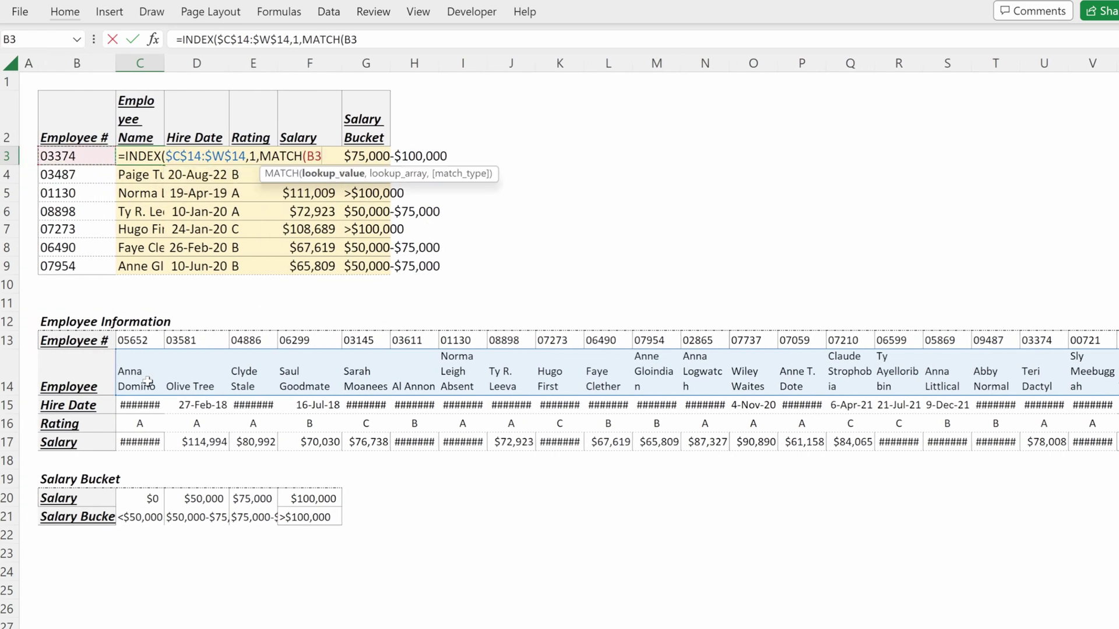
key("F4")
key("F4")
key("F4")
type(",")
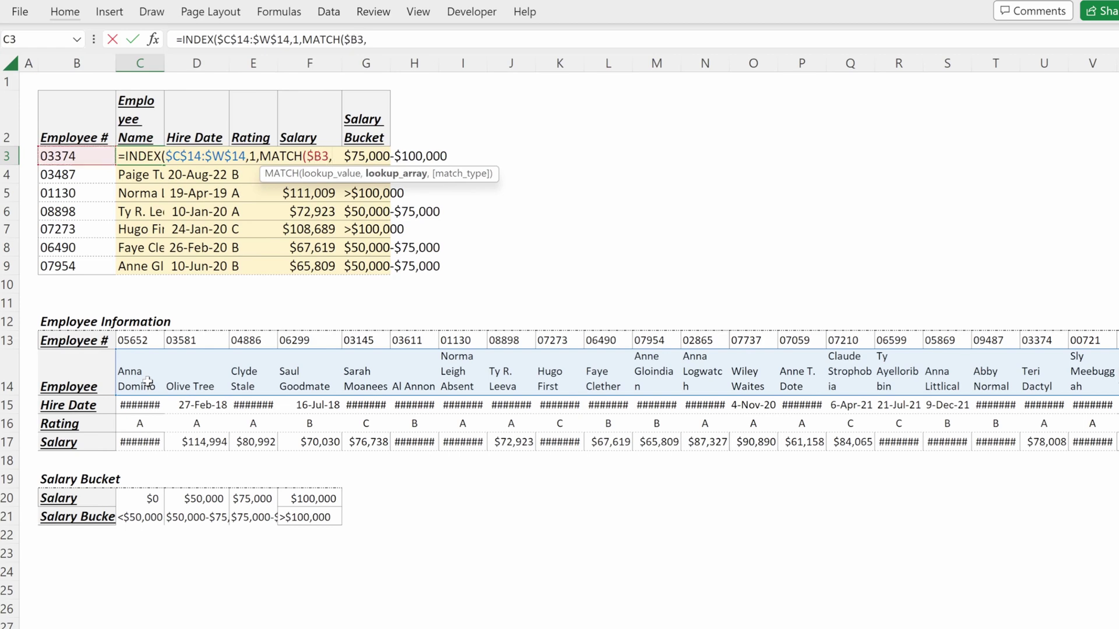
left_click(148, 342)
key("ctrl+shift+Right")
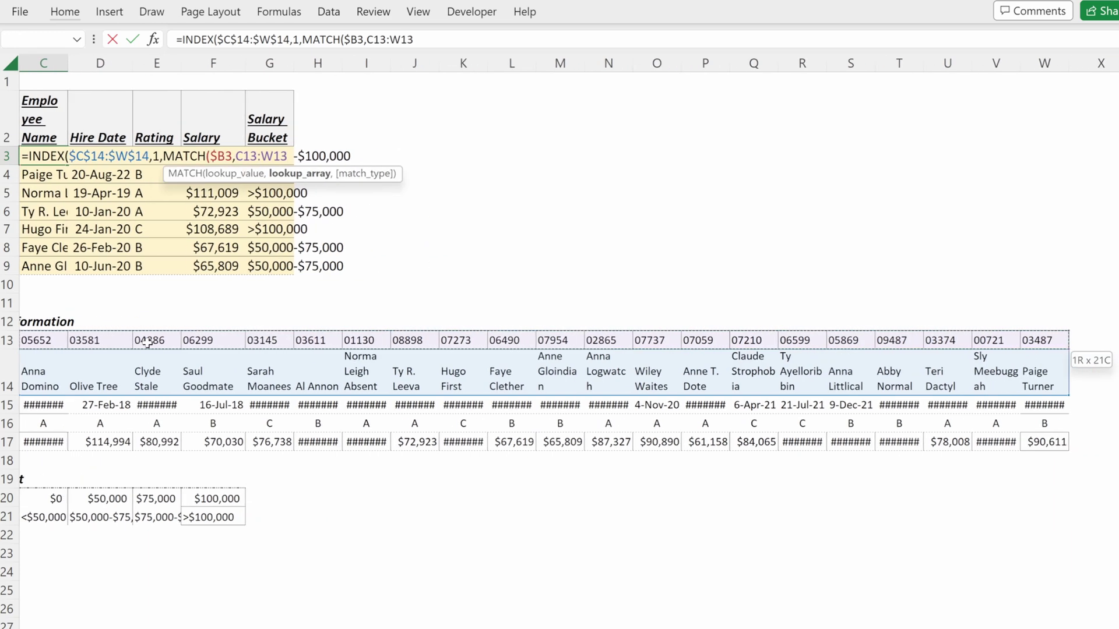
key("F4")
type(",")
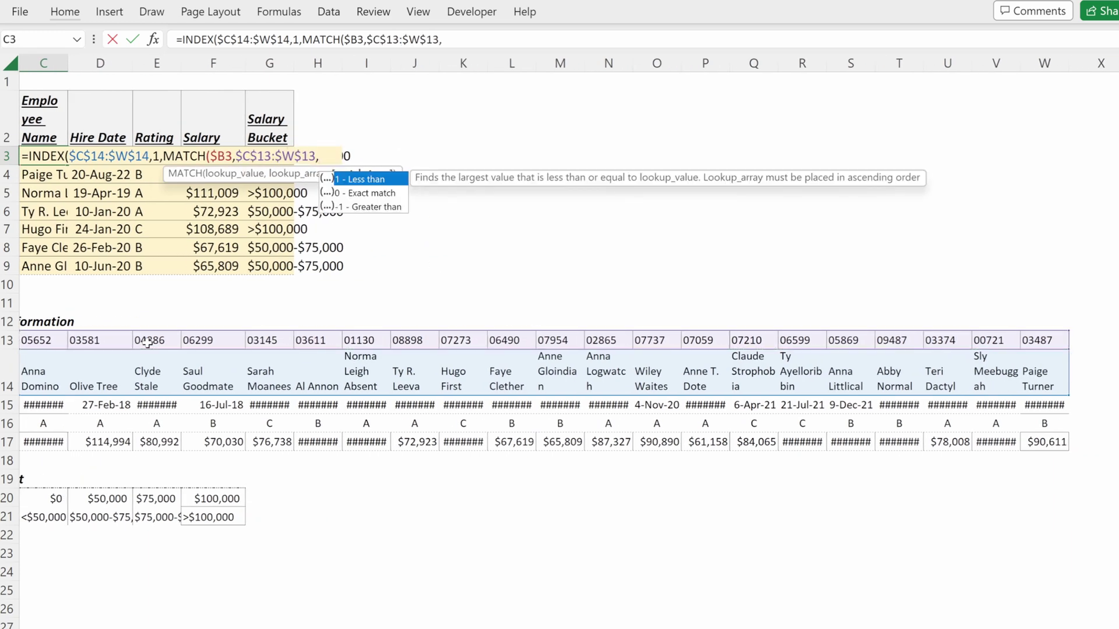
type("0))")
key("ctrl+Return")
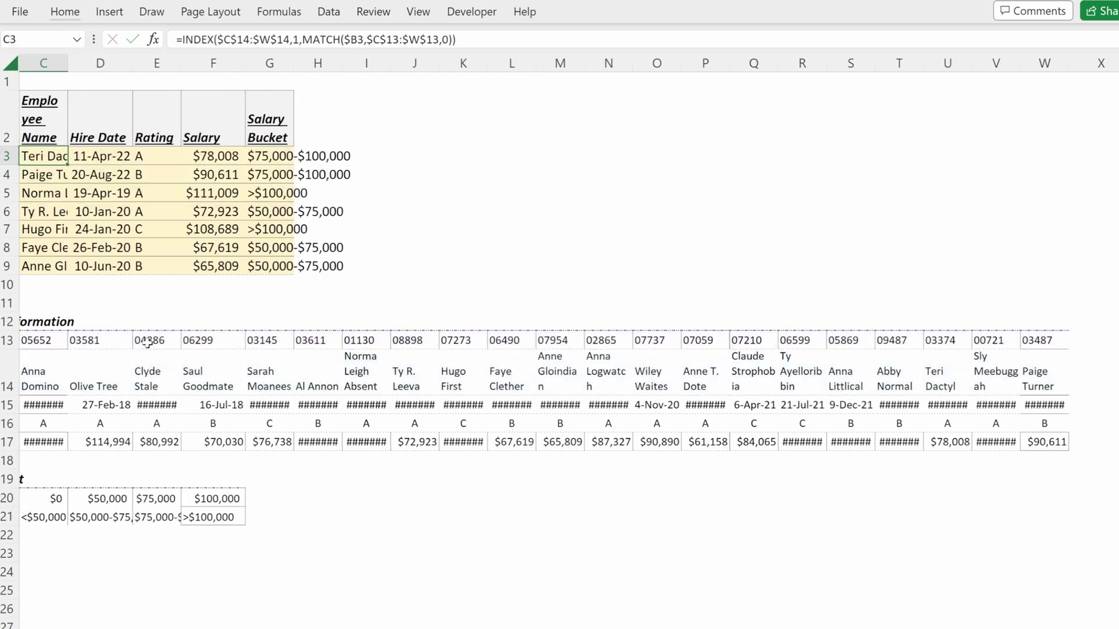
Check the name formulas in C4 through C8
key("Down")
key("F2")
key("Return")
key("F2")
key("Return")
key("F2")
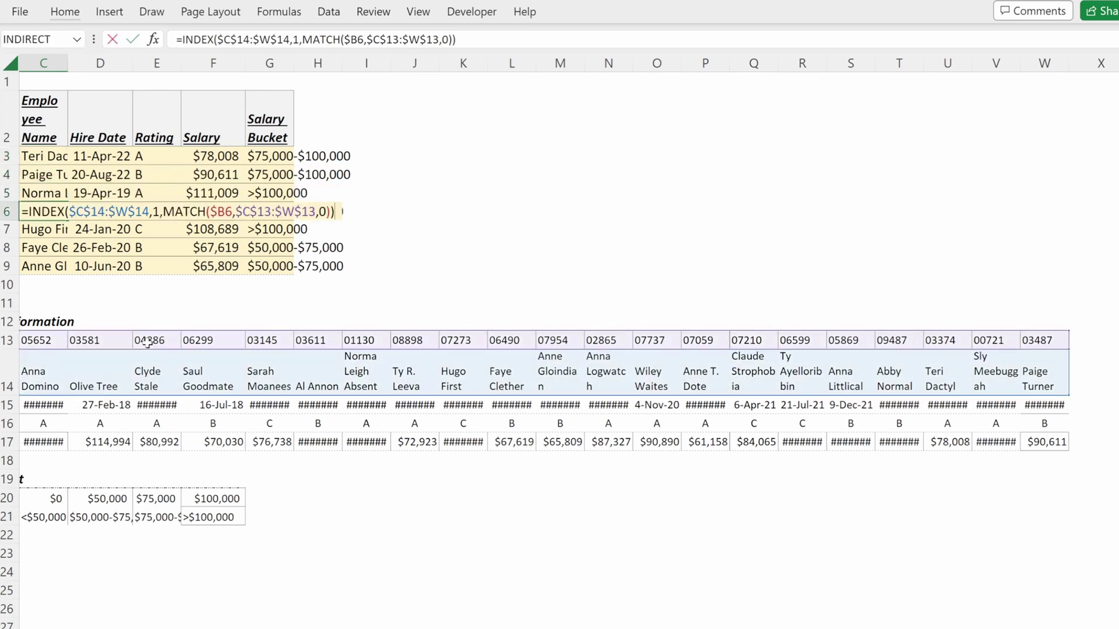
key("Return")
key("F2")
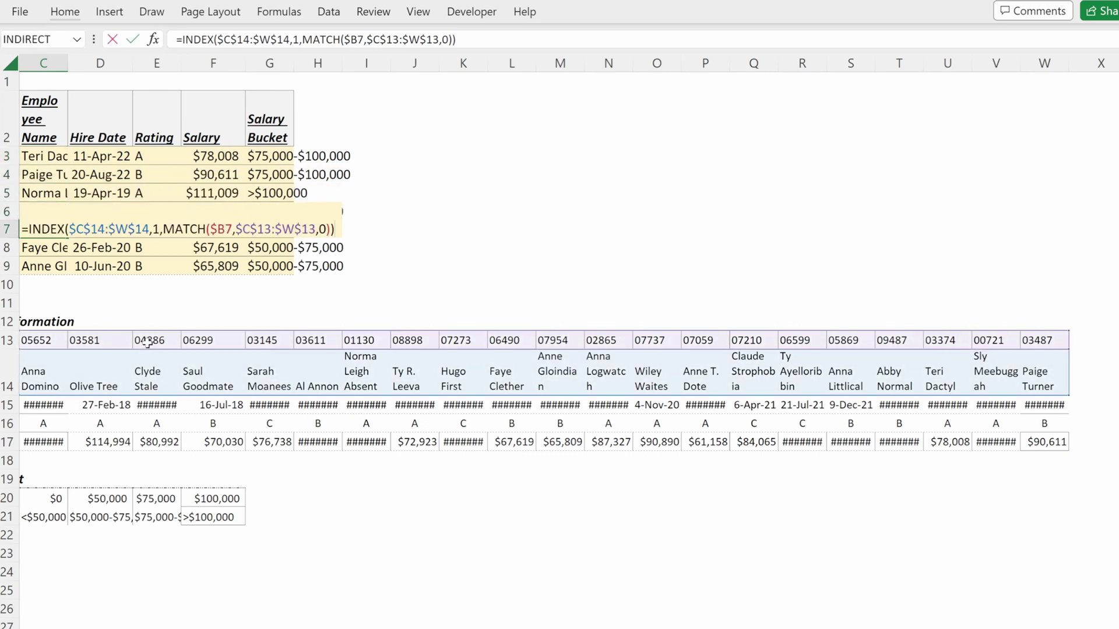
key("Return")
key("F2")
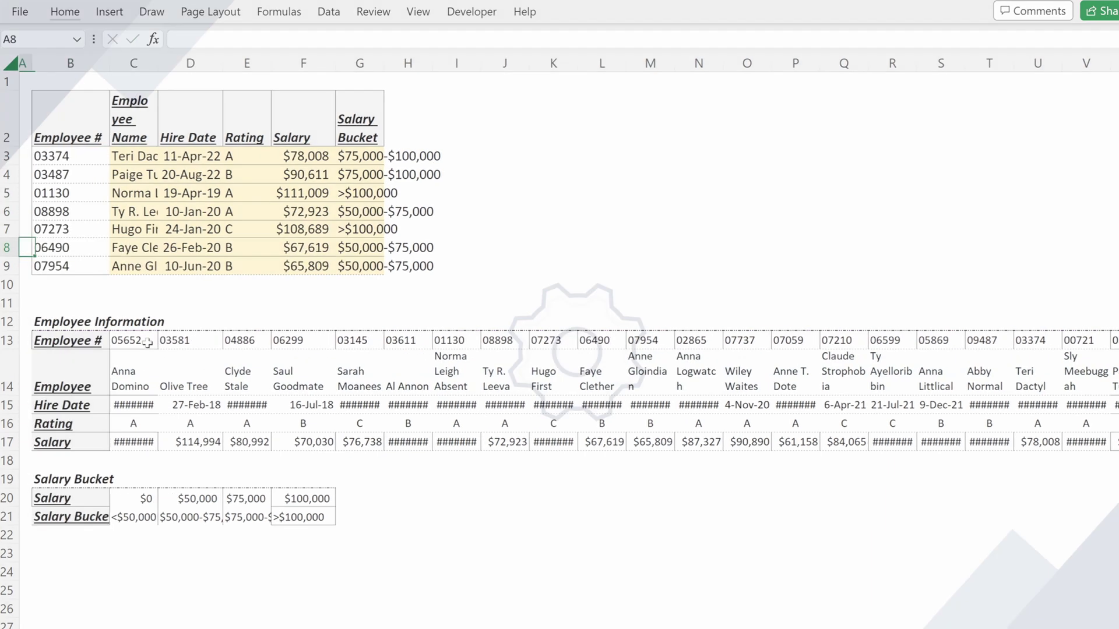